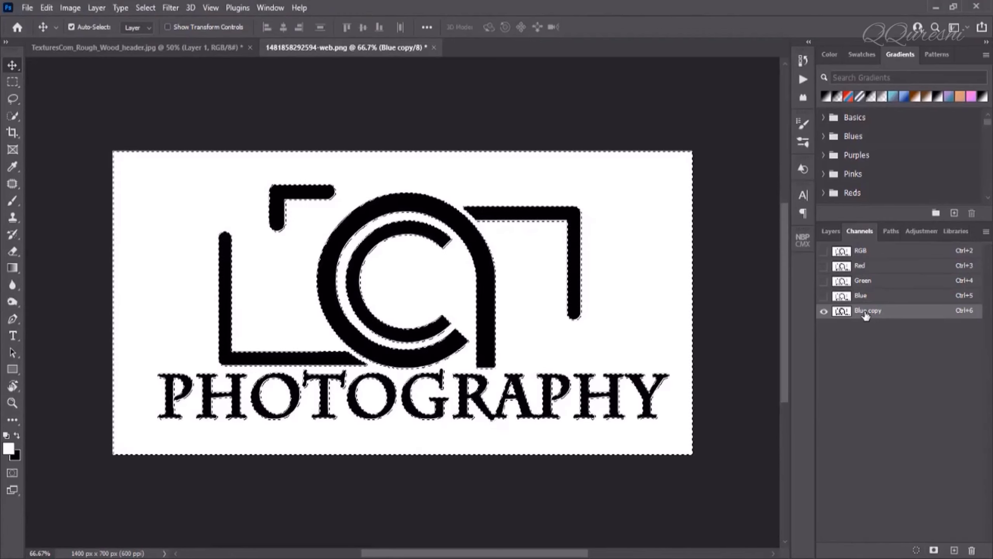
Delete the Blue copy channel, unlock the Background, and remove the logo's white background
right_click(865, 313)
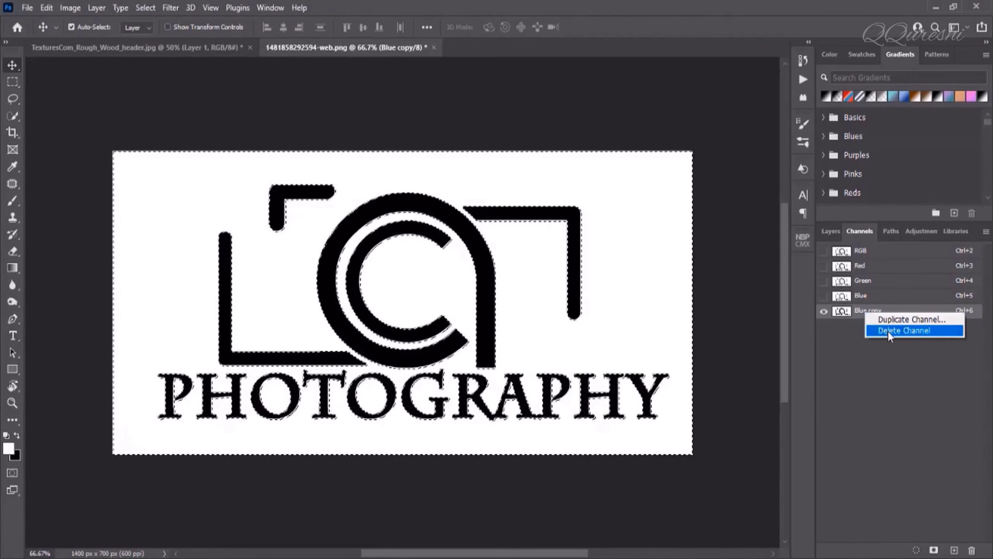
left_click(943, 331)
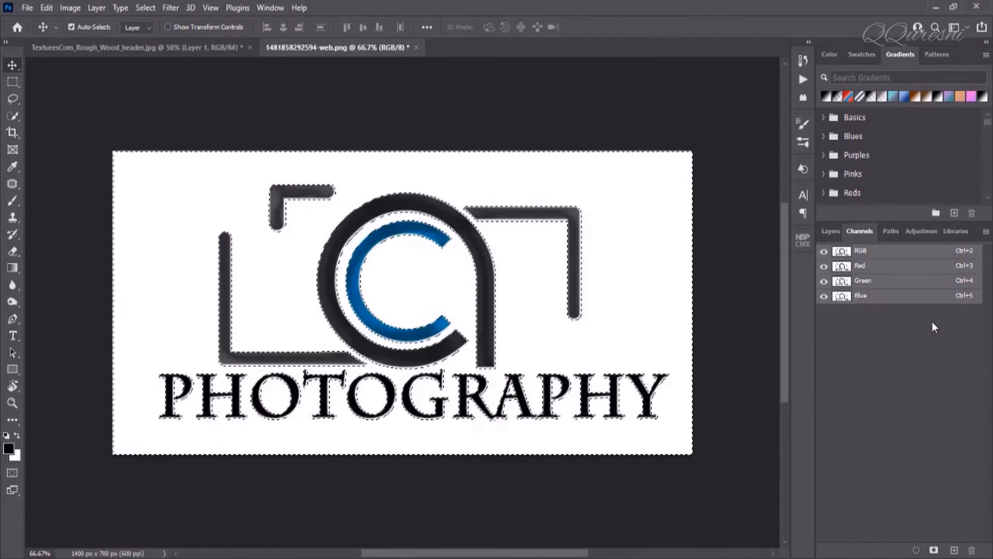
left_click(831, 231)
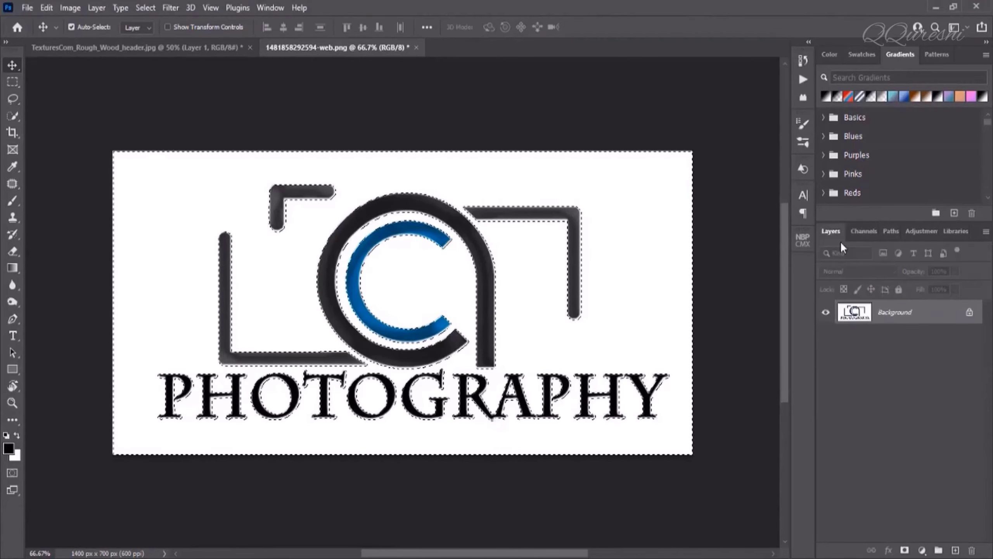
left_click(969, 313)
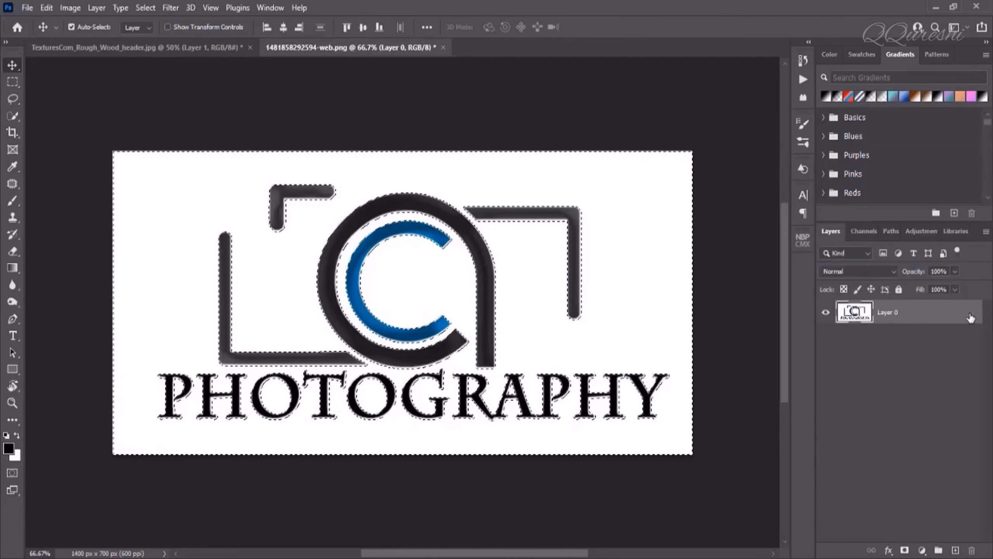
key("Delete")
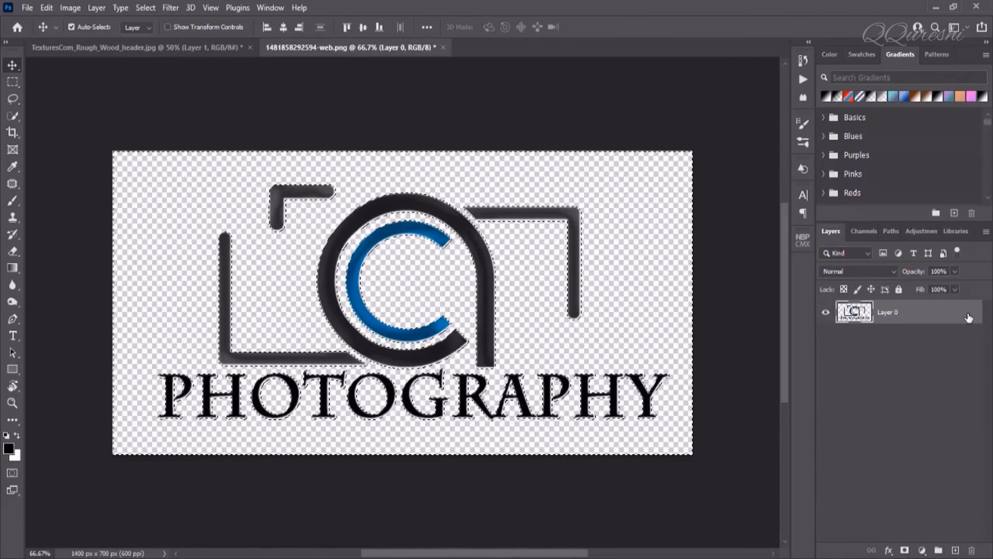
key("ctrl+d")
key("ctrl+d")
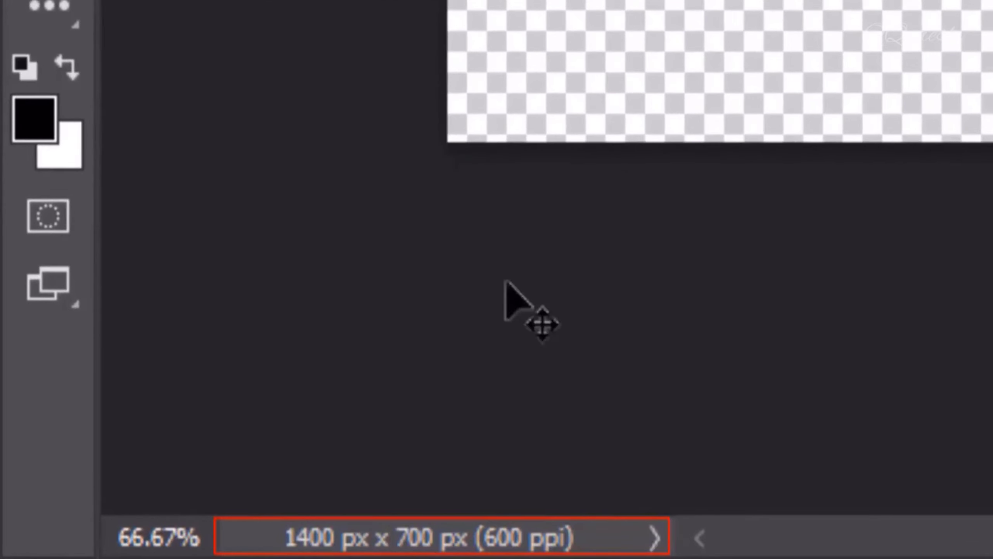
Draw a rectangle over the dark board in the wood-texture document
left_click(93, 48)
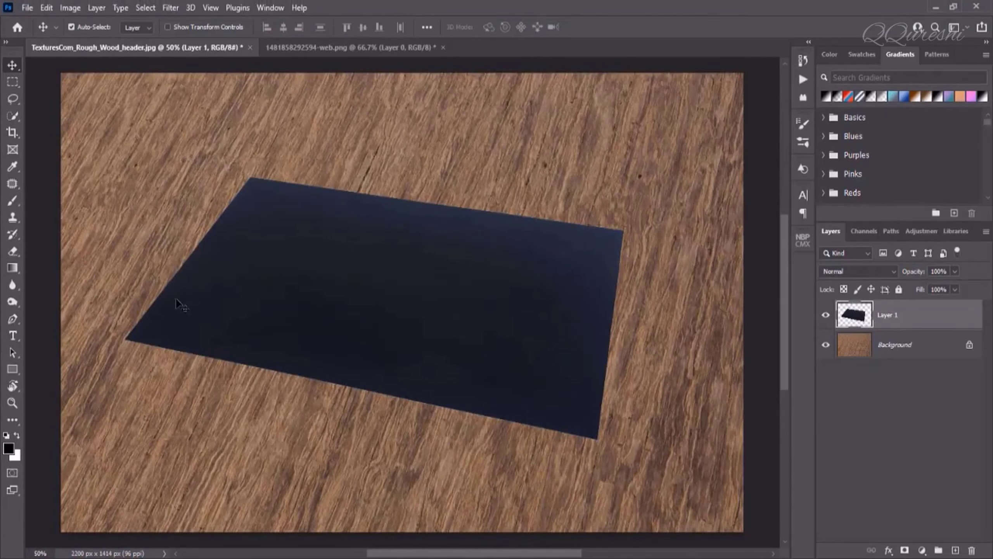
left_click(12, 370)
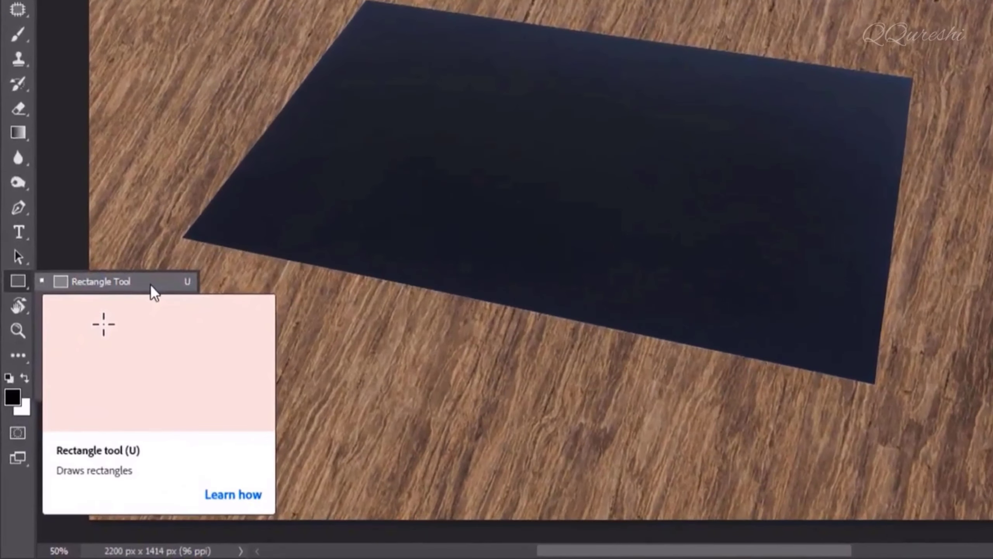
left_click(150, 284)
left_click_drag(192, 195, 581, 392)
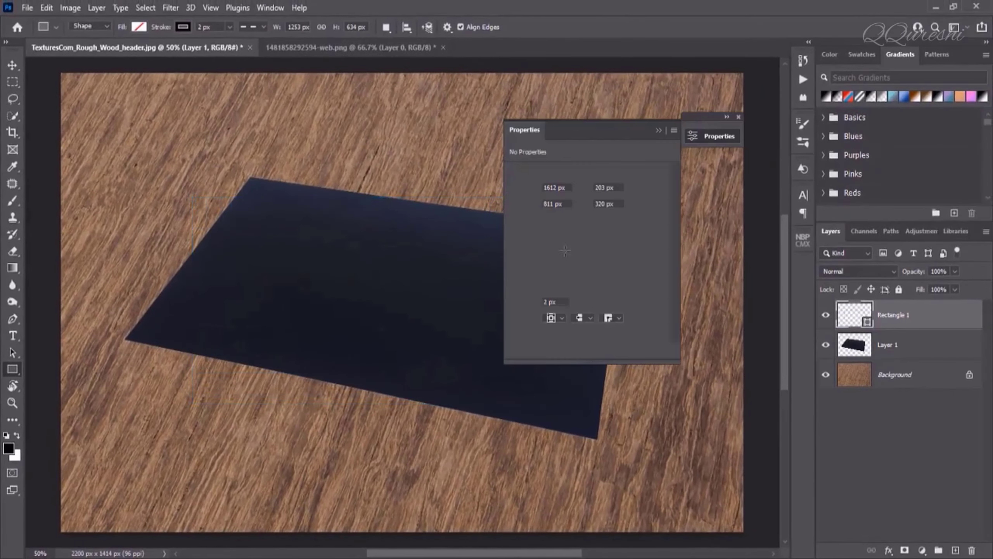
left_click(351, 46)
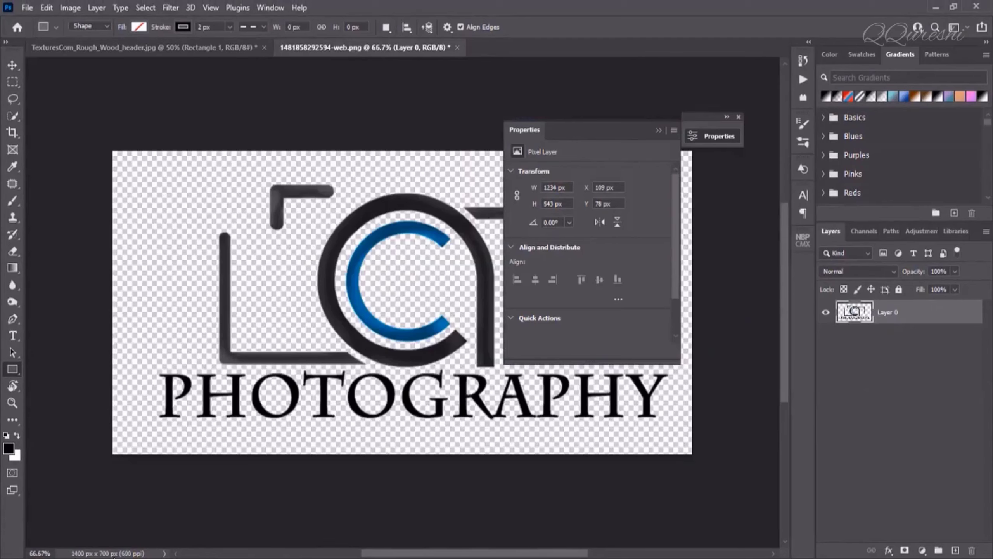
left_click(156, 52)
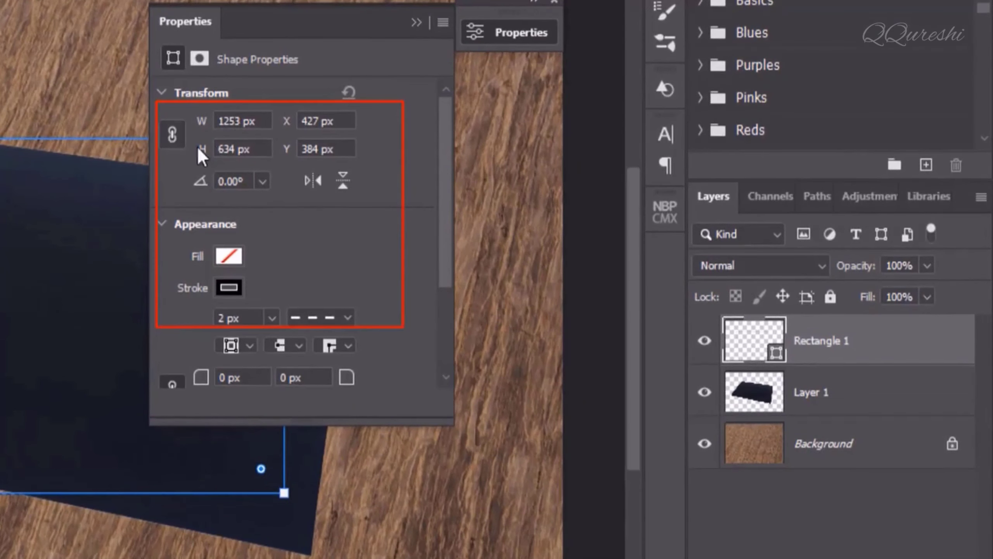
Size the rectangle to 1400 × 700 px
double_click(234, 121)
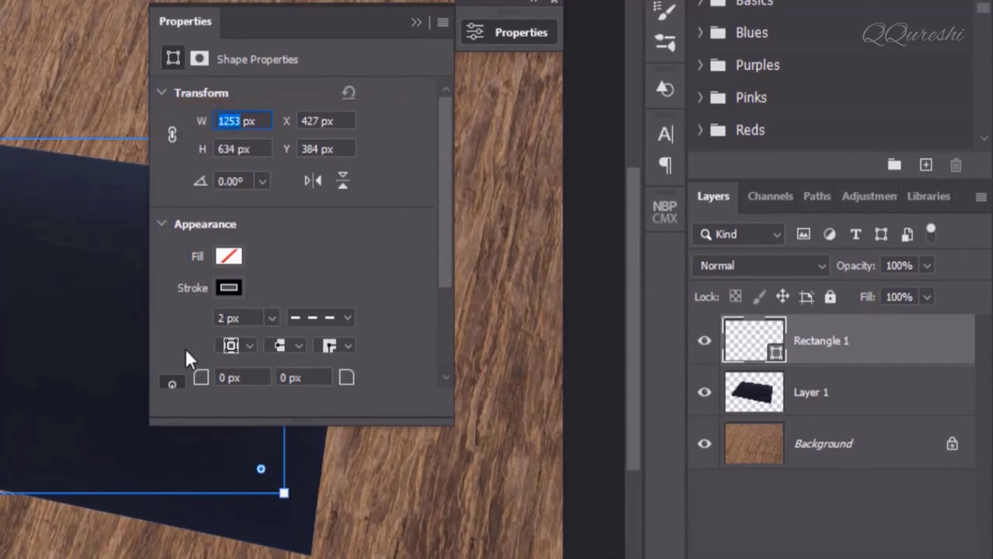
type("1400")
double_click(237, 150)
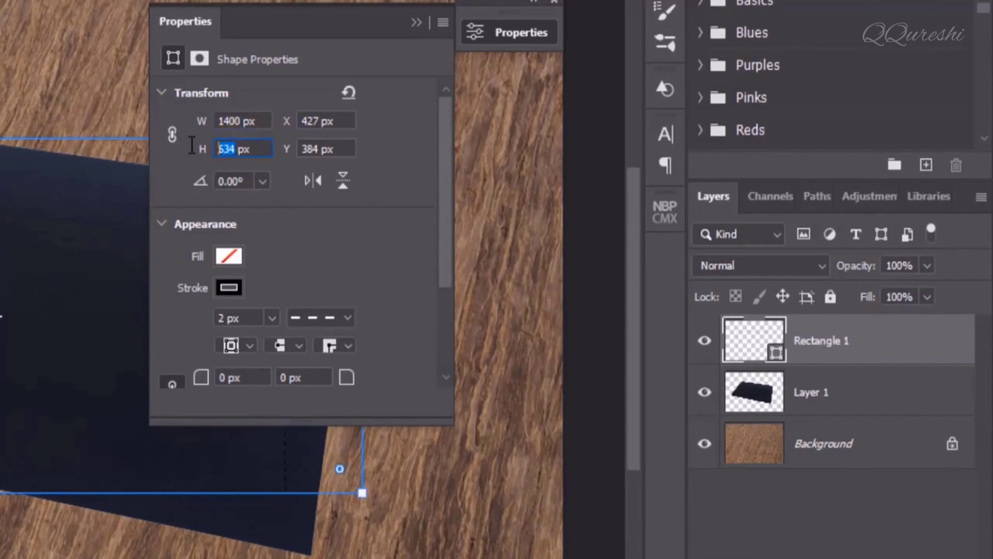
type("700")
key("Return")
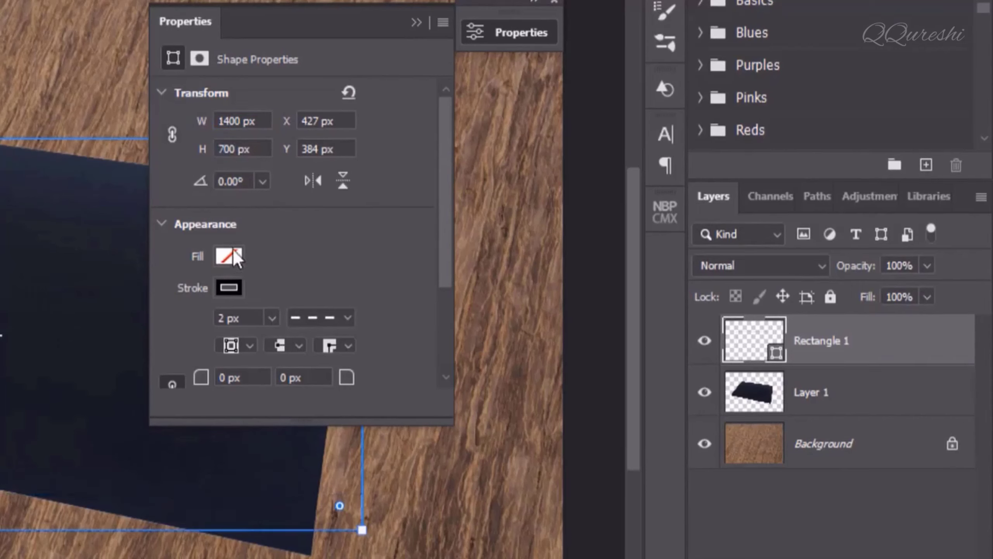
Give the rectangle an orange fill and no stroke
left_click(229, 257)
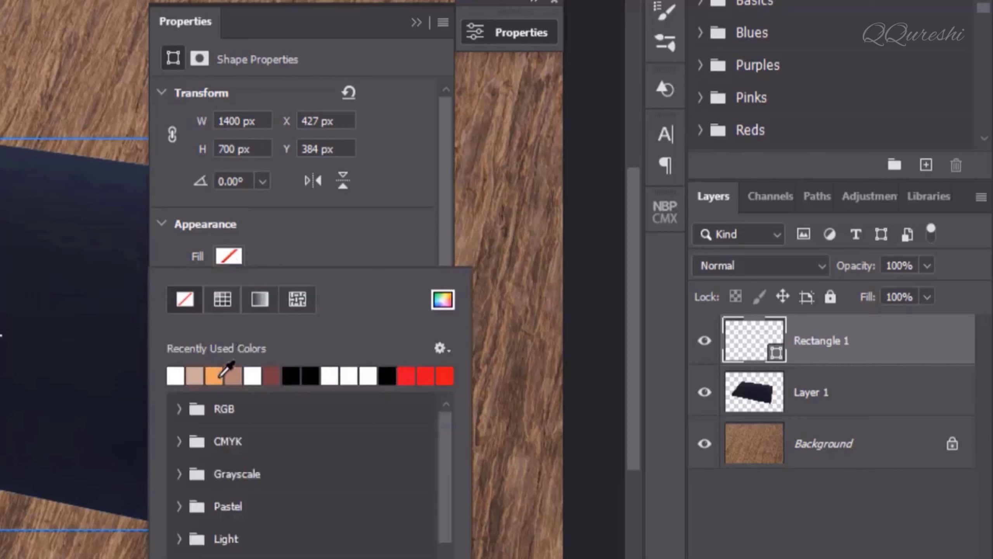
left_click(219, 376)
left_click(234, 286)
left_click(235, 285)
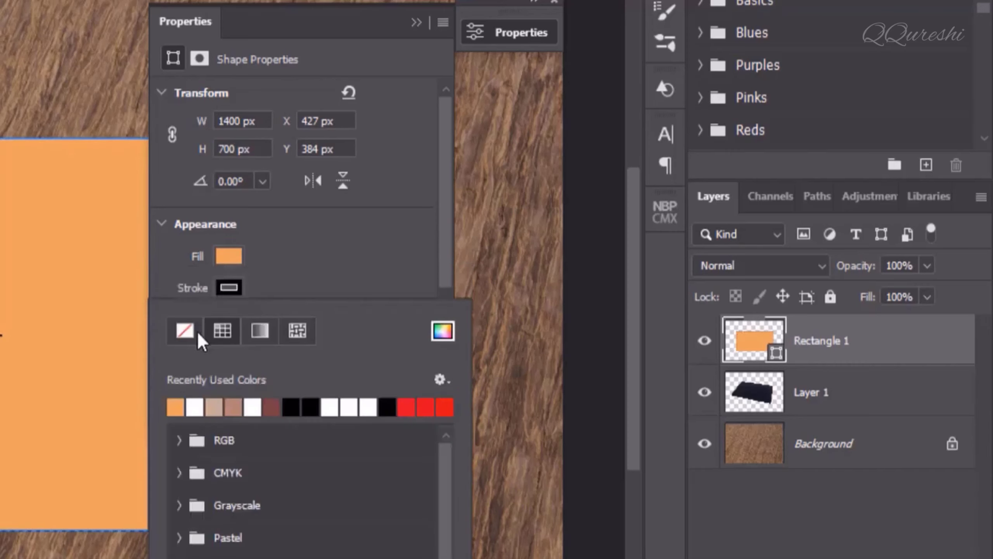
left_click(186, 328)
left_click(292, 257)
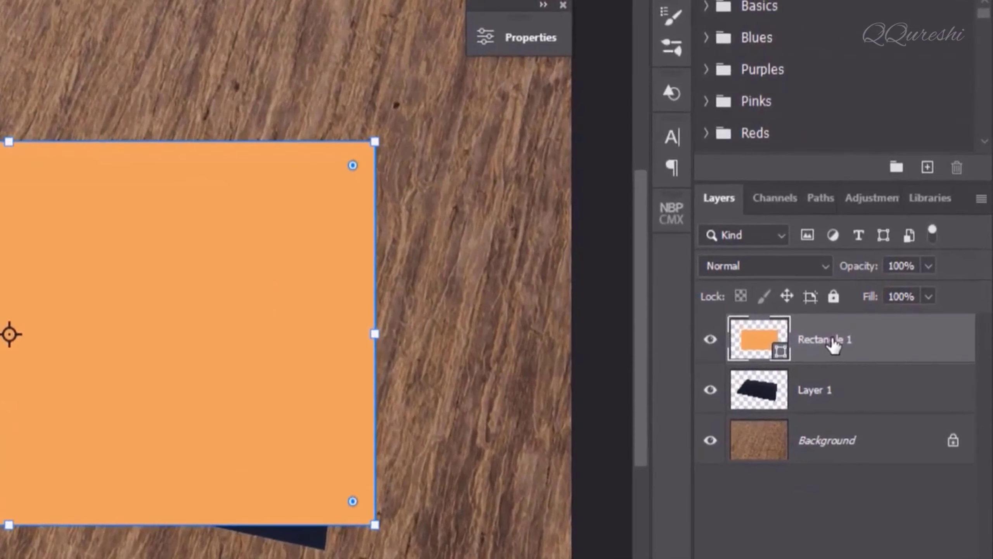
Convert Rectangle 1 to a smart object, open Rectangle 1.psb, and return to the logo document
right_click(832, 340)
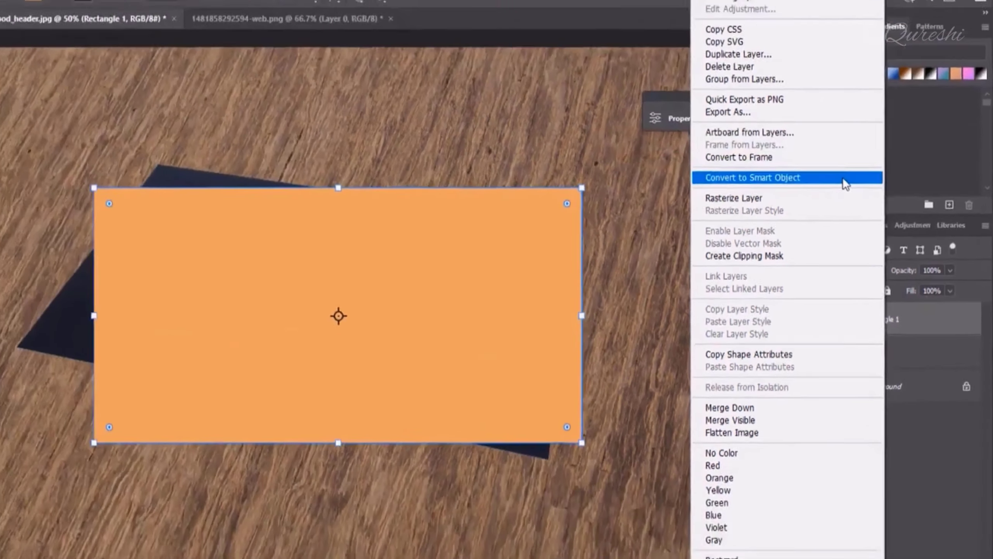
left_click(766, 125)
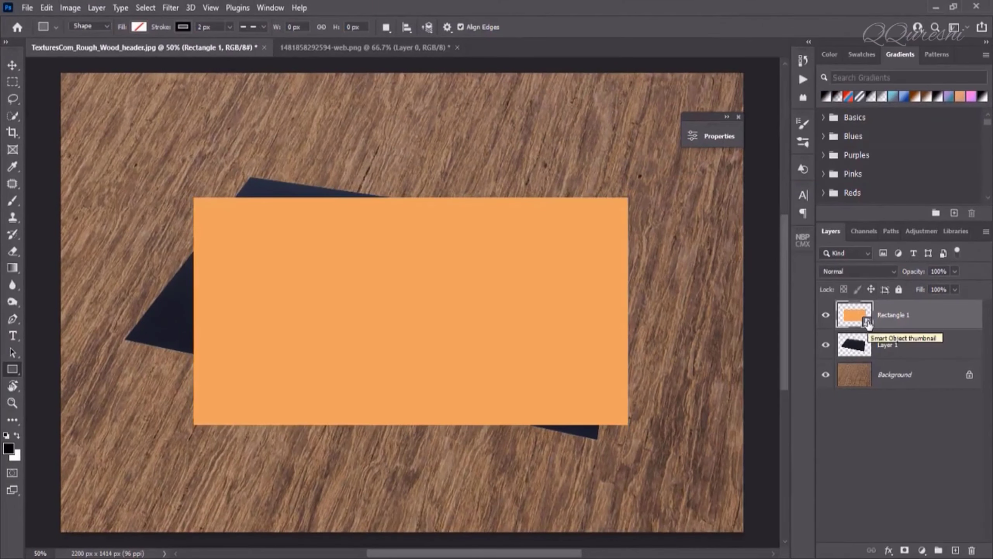
double_click(867, 323)
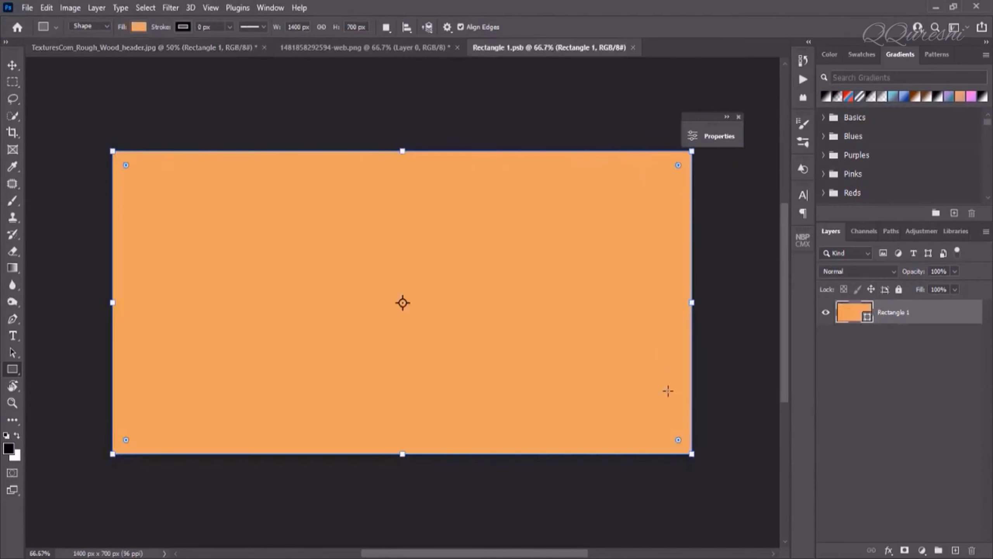
left_click(355, 47)
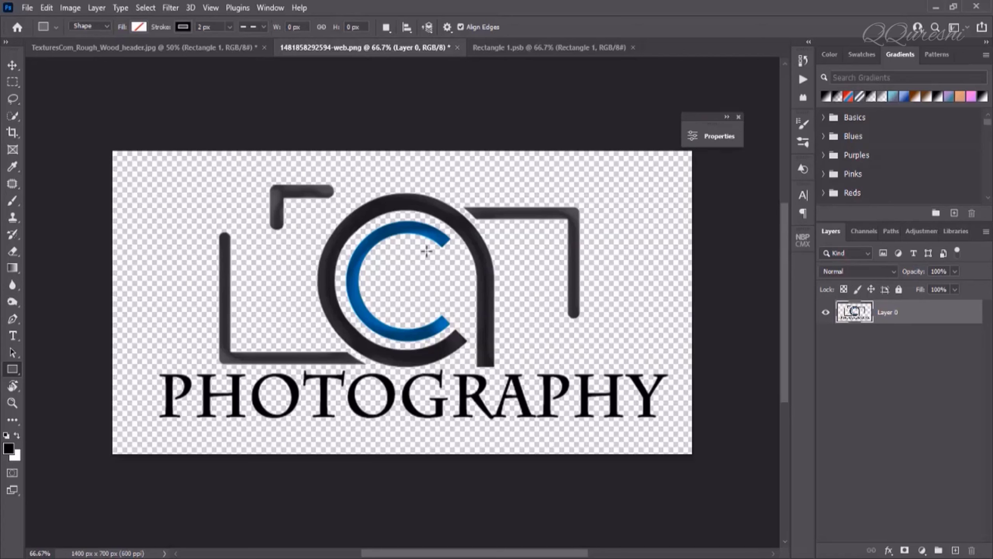
Copy the PHOTOGRAPHY logo and paste it into Rectangle 1.psb
key("ctrl+c")
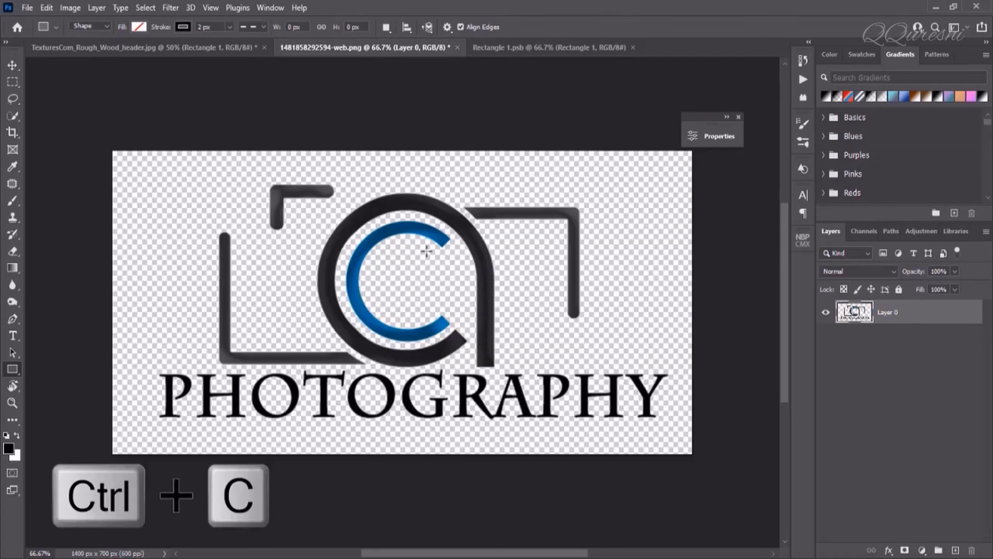
left_click(50, 8)
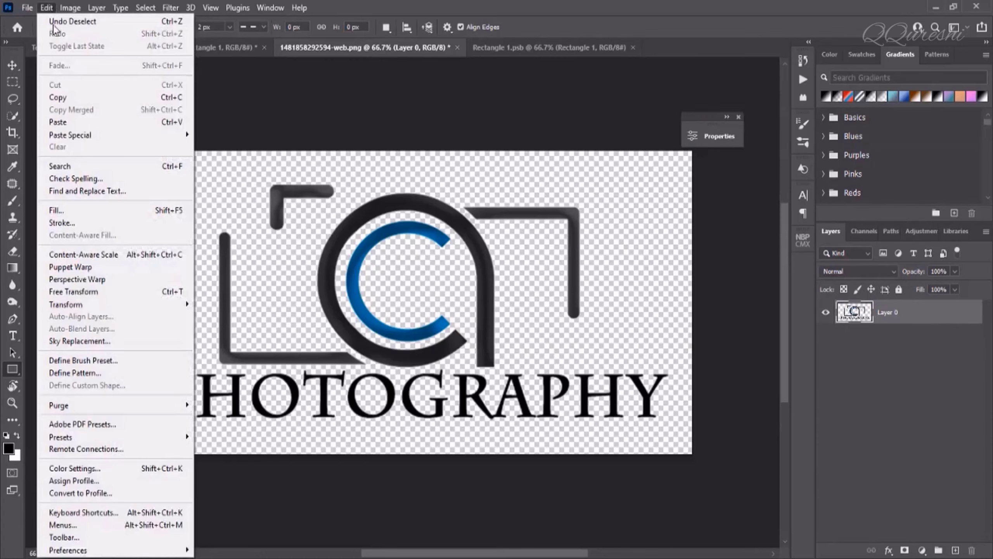
left_click(59, 97)
left_click(497, 48)
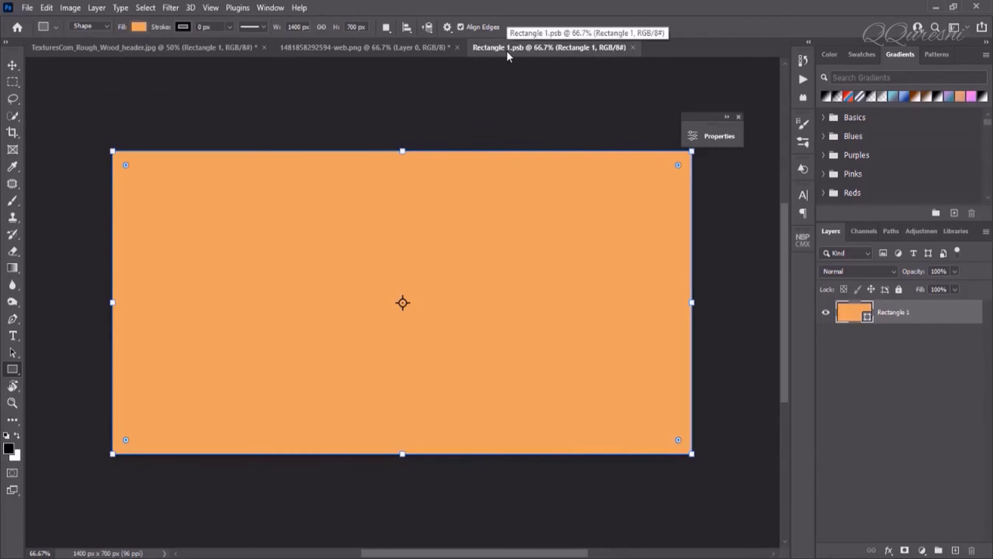
left_click(46, 8)
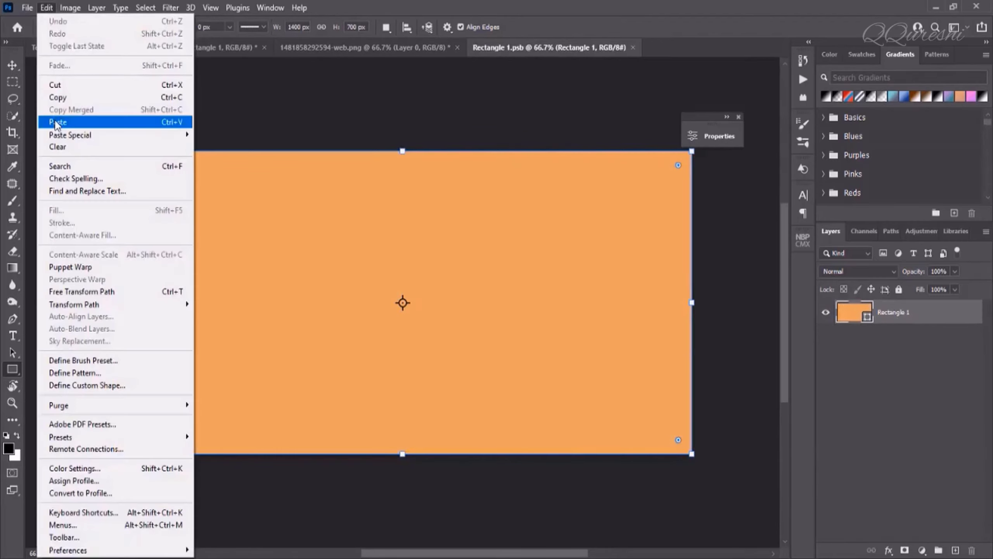
left_click(57, 122)
Select the whole canvas and Layer 1 with the Move tool to centre the logo, then deselect
left_click(866, 342)
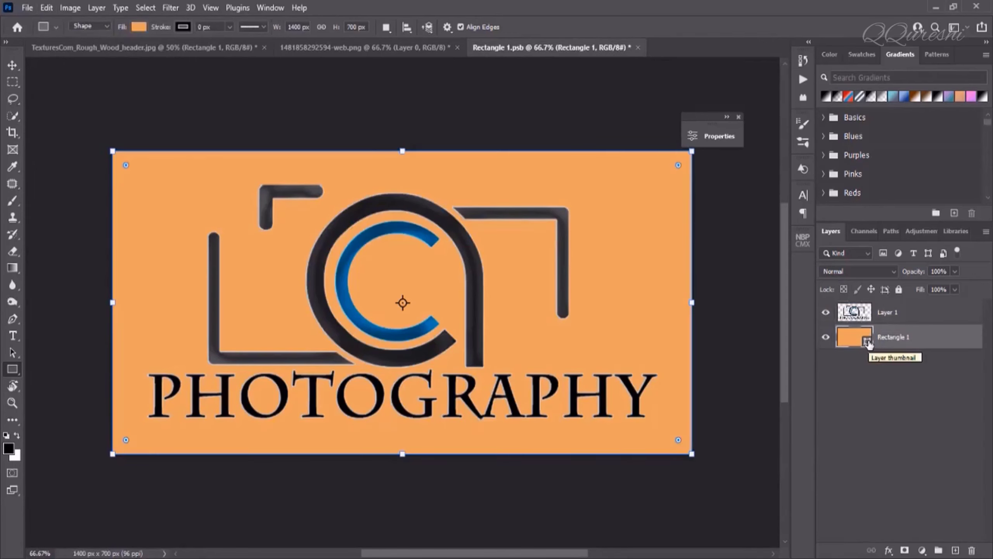
key("ctrl+a")
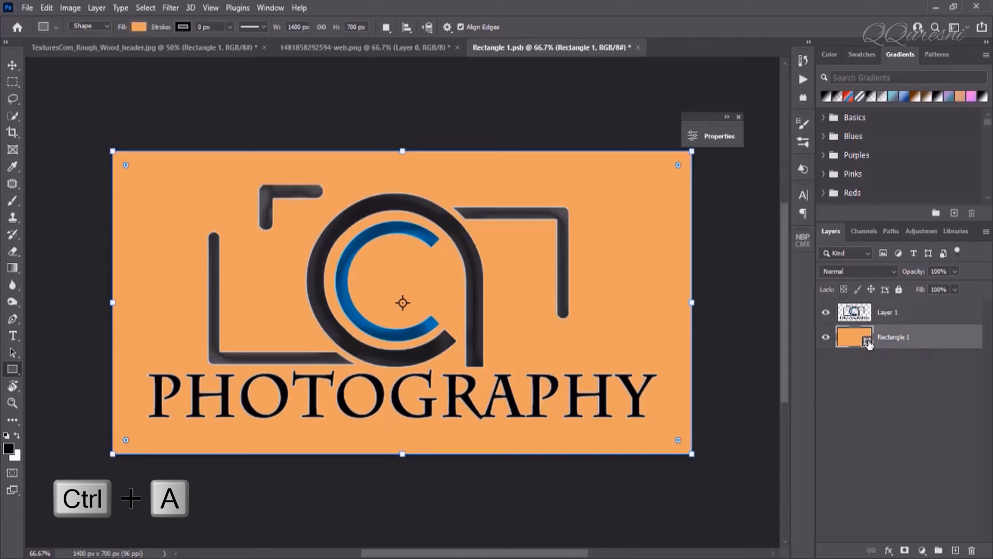
key("ctrl+a")
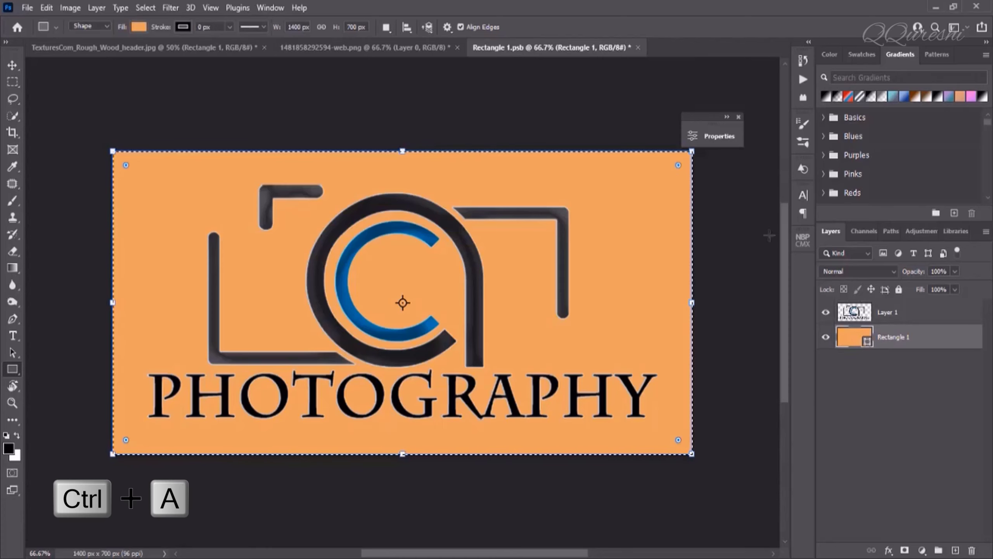
left_click(885, 315)
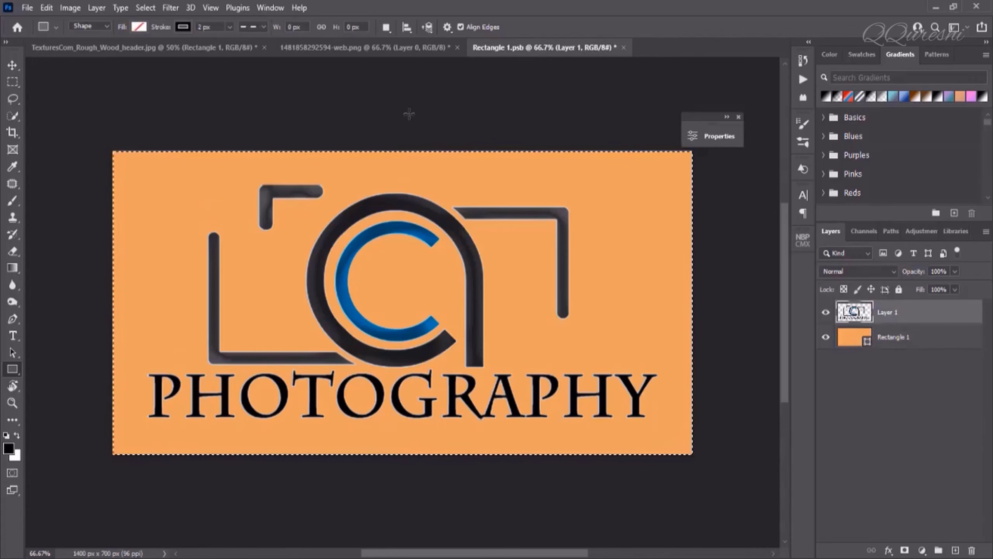
left_click(13, 69)
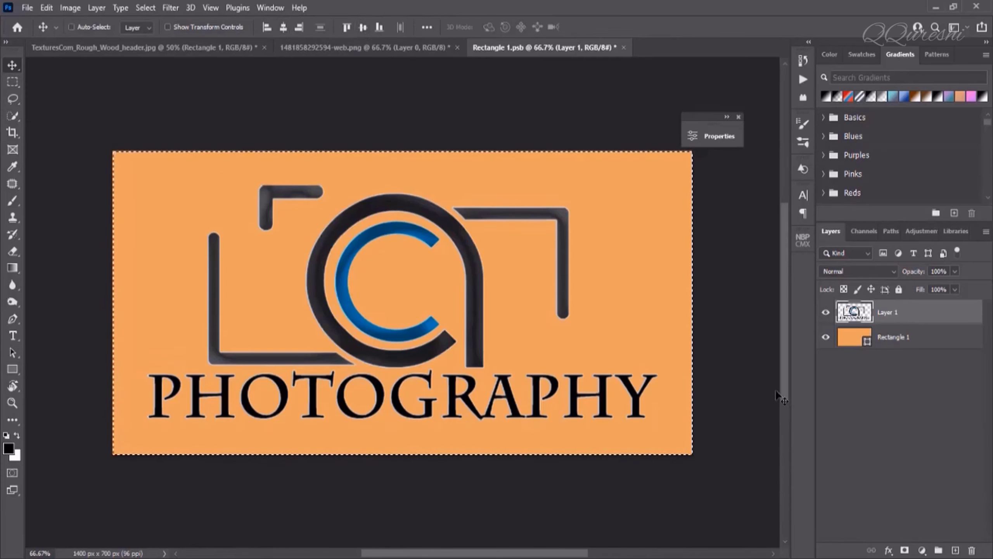
key("ctrl+d")
Distort the orange rectangle so its four corners match the dark card's corners
left_click(192, 48)
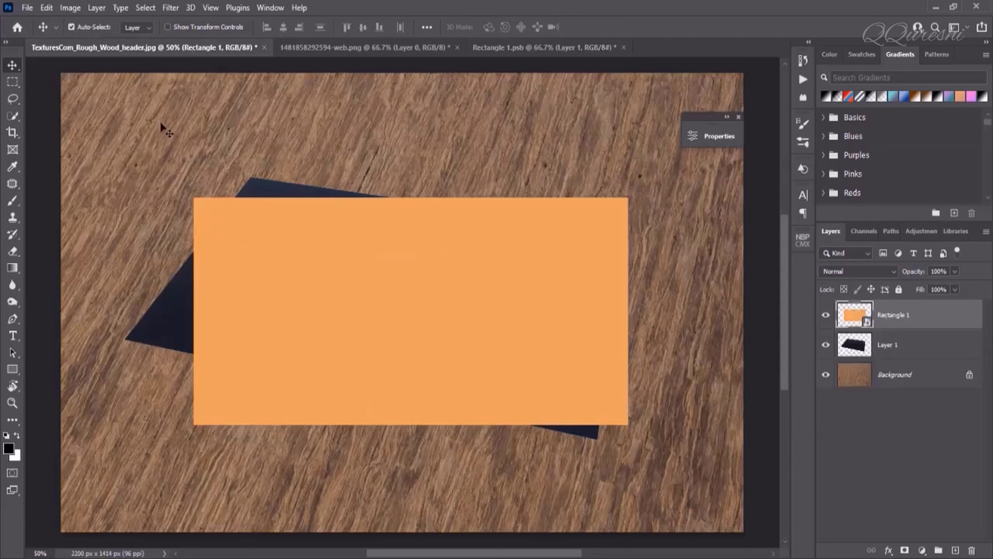
left_click(47, 8)
mouse_move(66, 305)
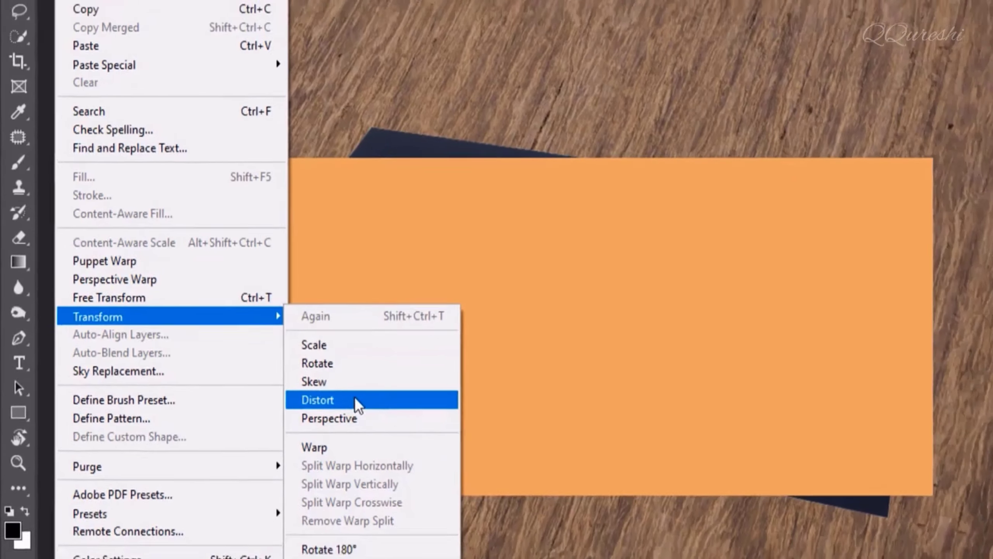
left_click(390, 414)
left_click_drag(193, 195, 250, 184)
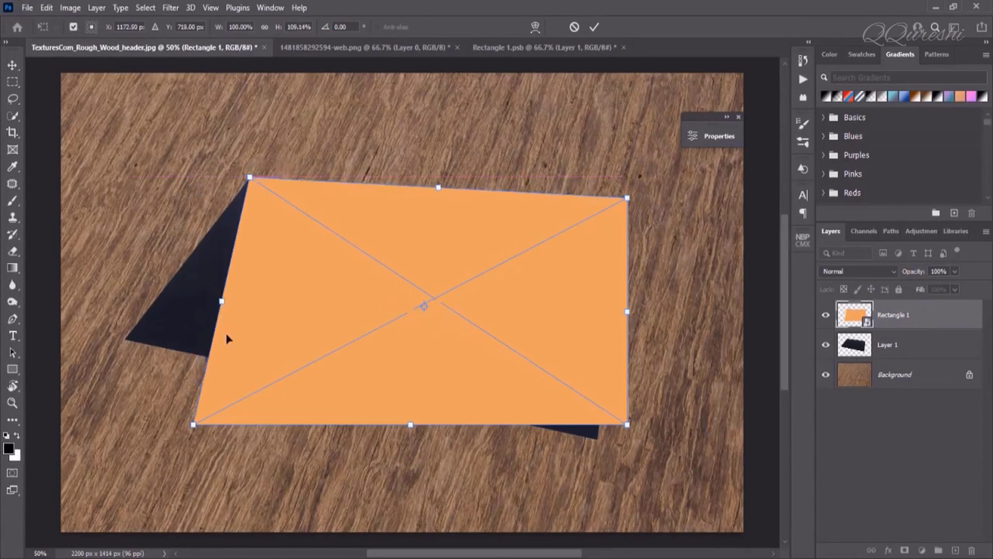
left_click_drag(193, 424, 123, 337)
left_click_drag(630, 427, 599, 438)
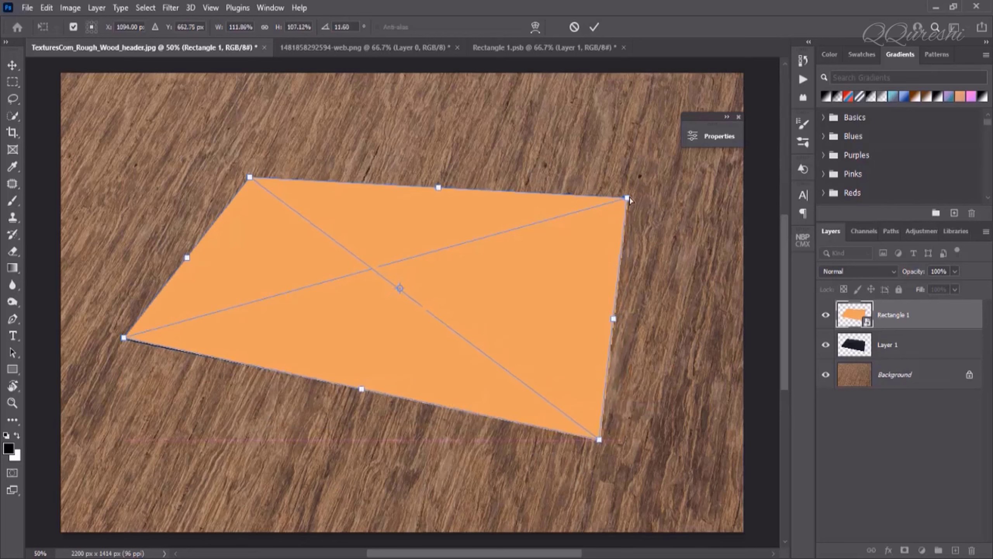
left_click_drag(627, 200, 622, 234)
key("Return")
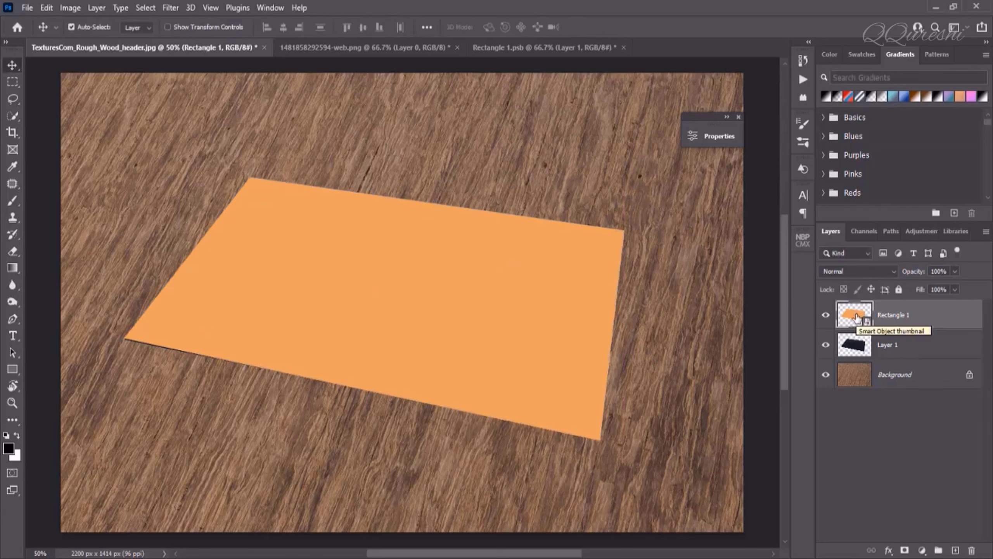
Hide the dark card layer, Layer 1, keeping the distorted rectangle visible
left_click(826, 344)
left_click(826, 314)
left_click(839, 349)
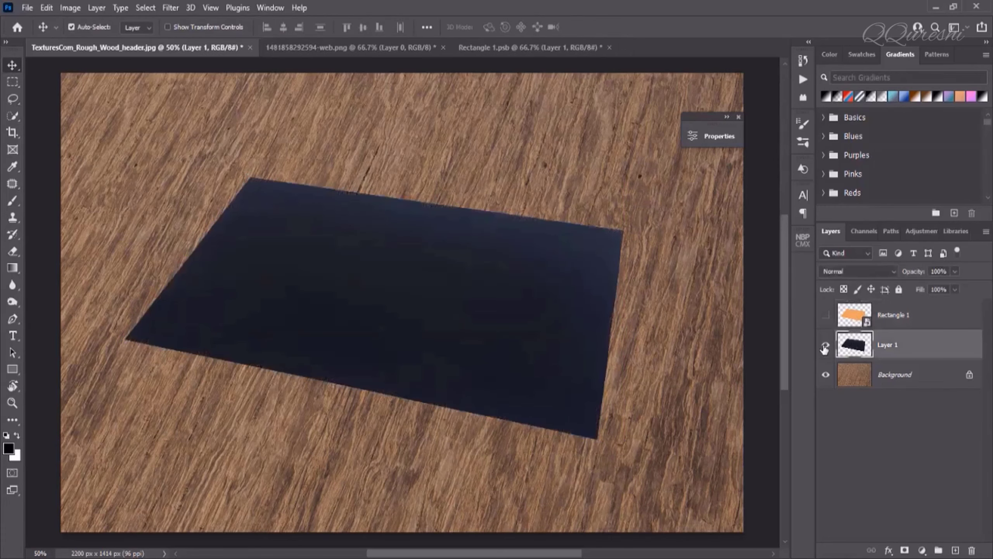
left_click(826, 344)
left_click(826, 316)
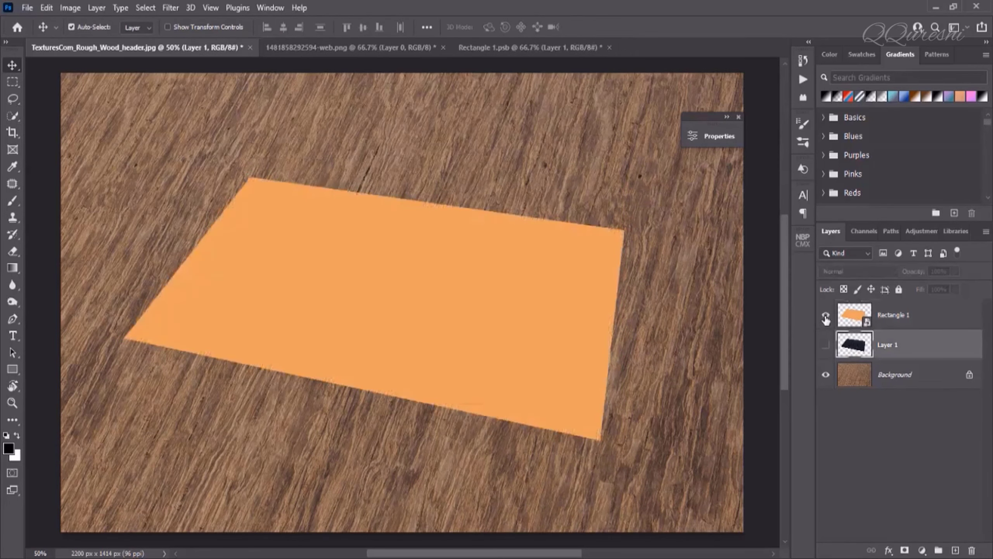
Hide the orange layer inside Rectangle 1's contents, save it, and return to the wood mockup
double_click(847, 317)
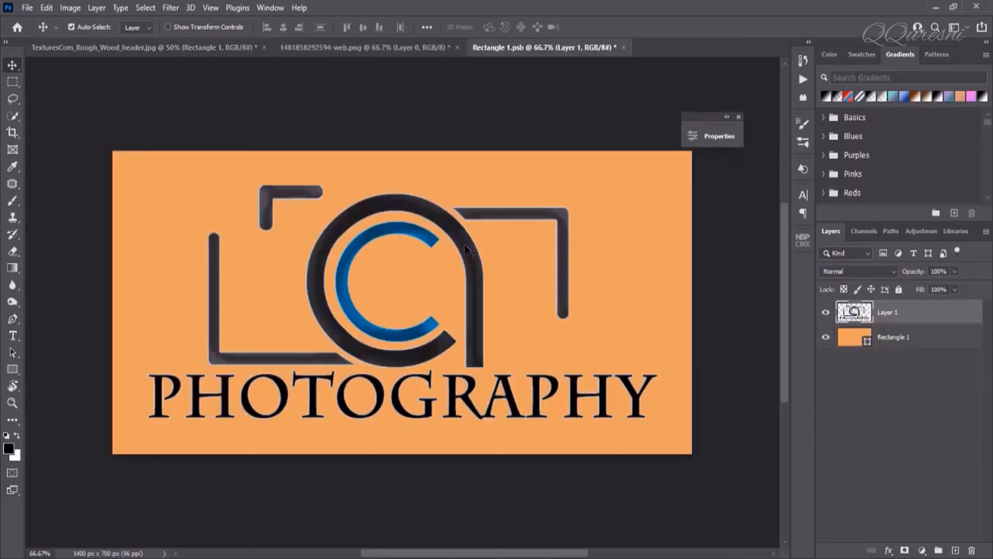
left_click(826, 337)
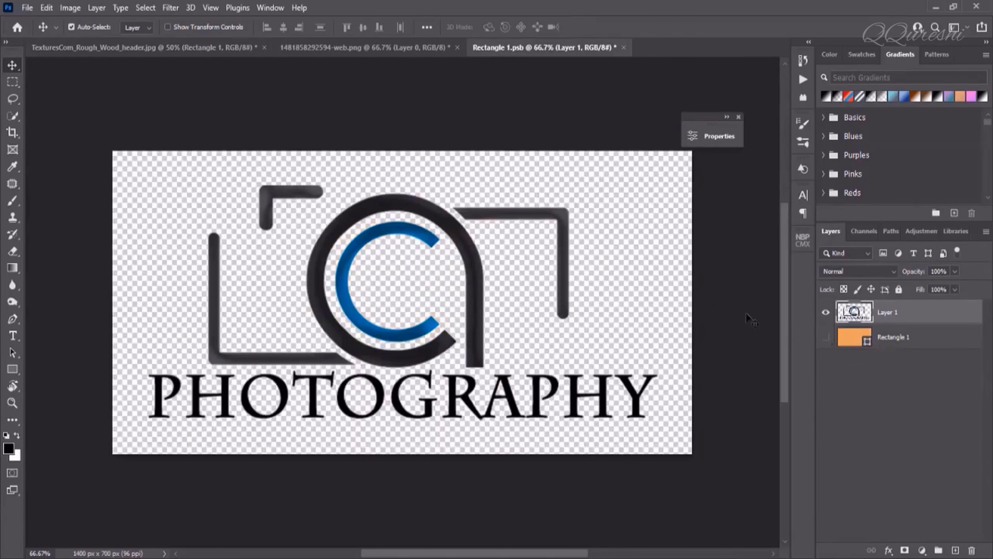
left_click(27, 9)
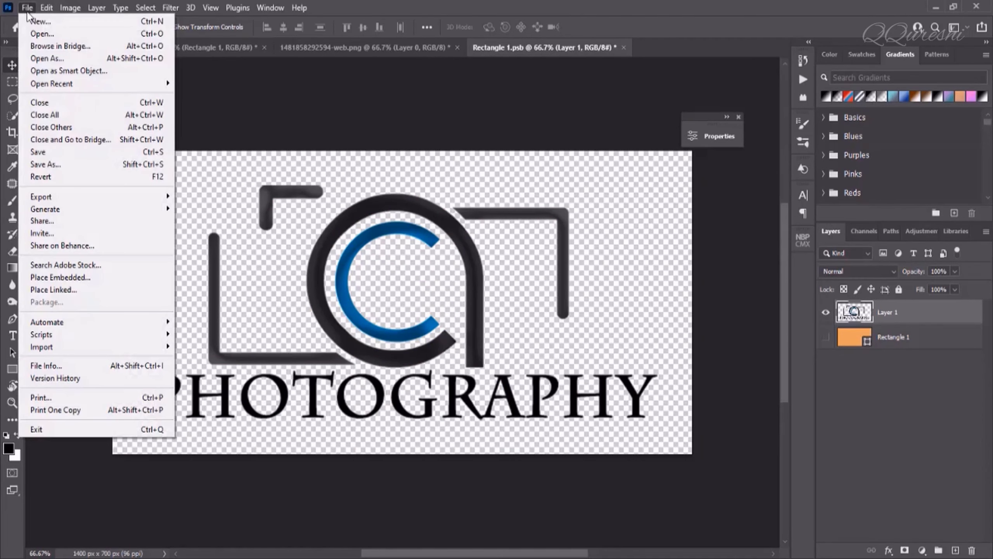
left_click(36, 153)
left_click(92, 48)
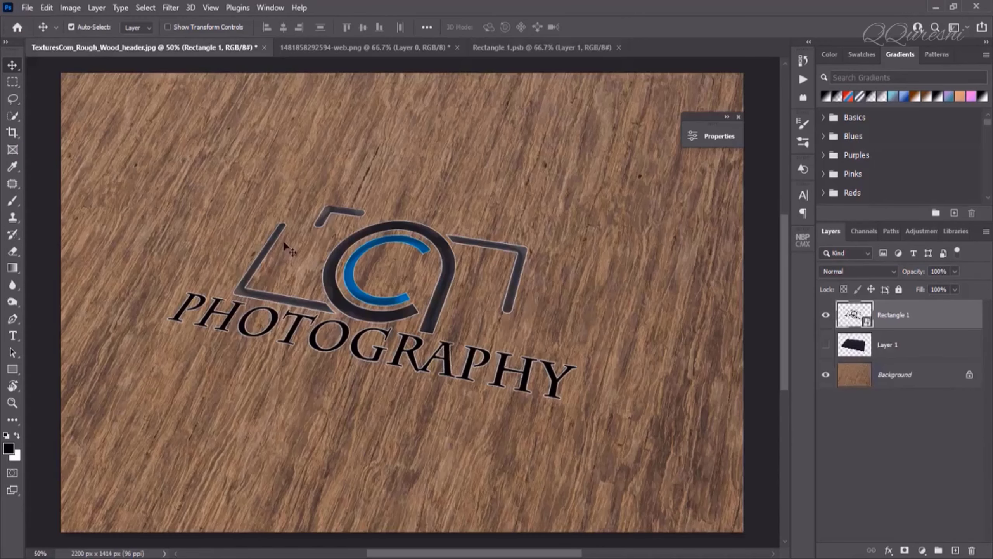
Keep Layer 1 hidden and set Rectangle 1's fill to 0%
left_click(825, 345)
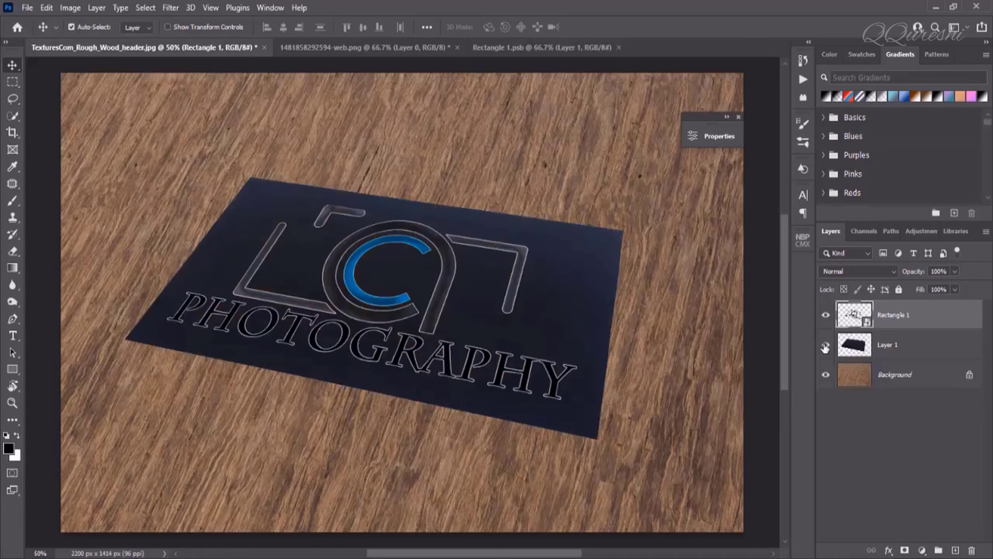
left_click(825, 346)
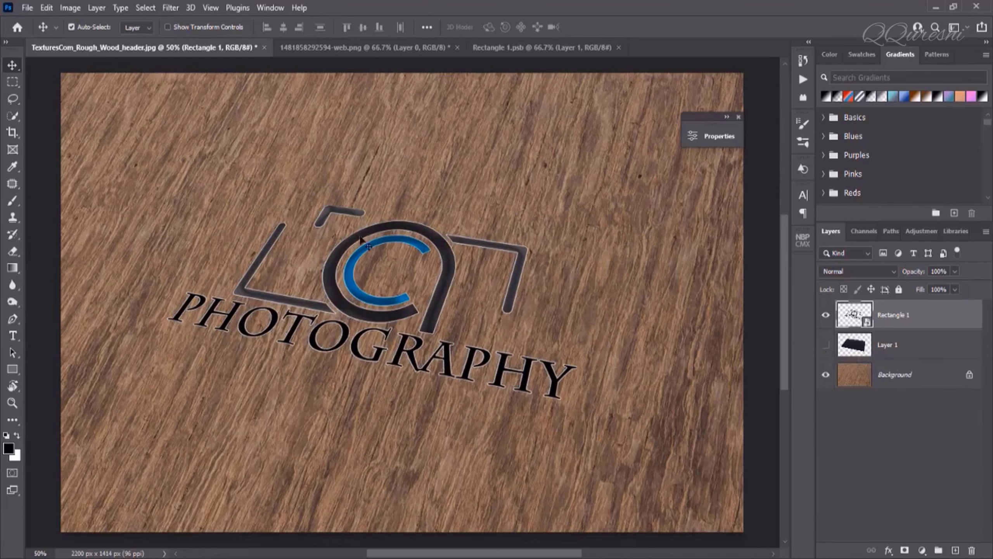
left_click(954, 274)
left_click(955, 276)
left_click(953, 289)
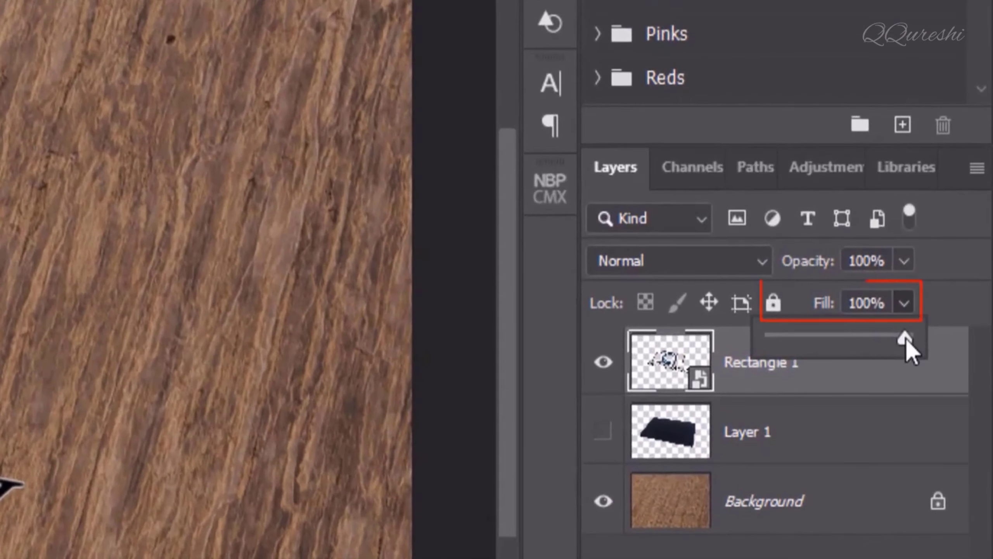
left_click_drag(905, 338, 755, 335)
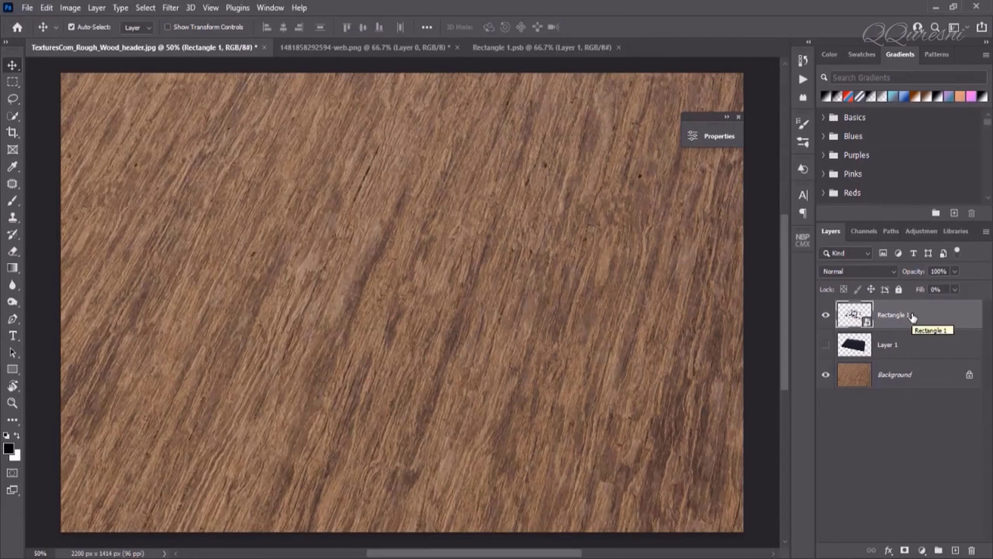
Duplicate Rectangle 1 into copies up to Rectangle 1 copy 4 and reselect the original
key("ctrl+j")
key("ctrl+j")
key("ctrl+j")
key("ctrl+j")
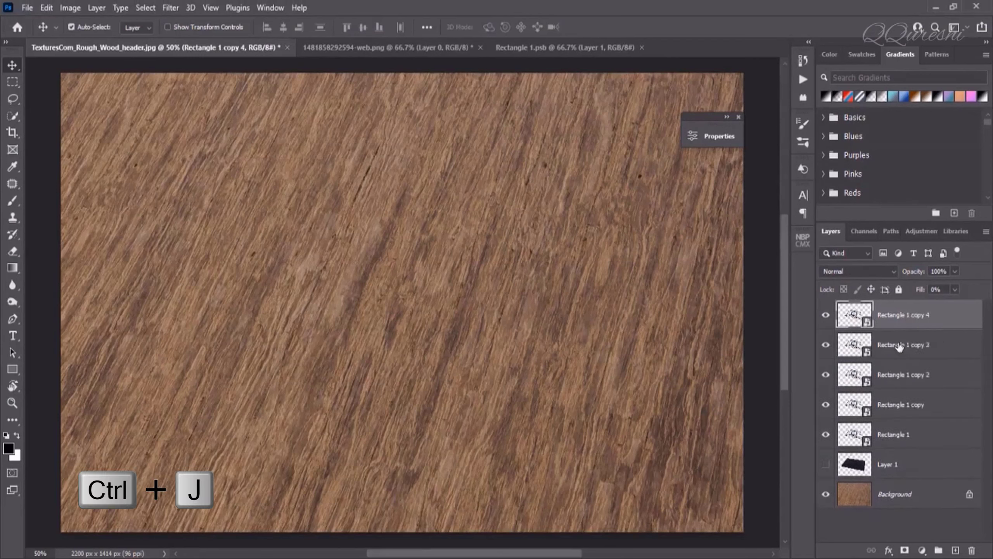
left_click(891, 435)
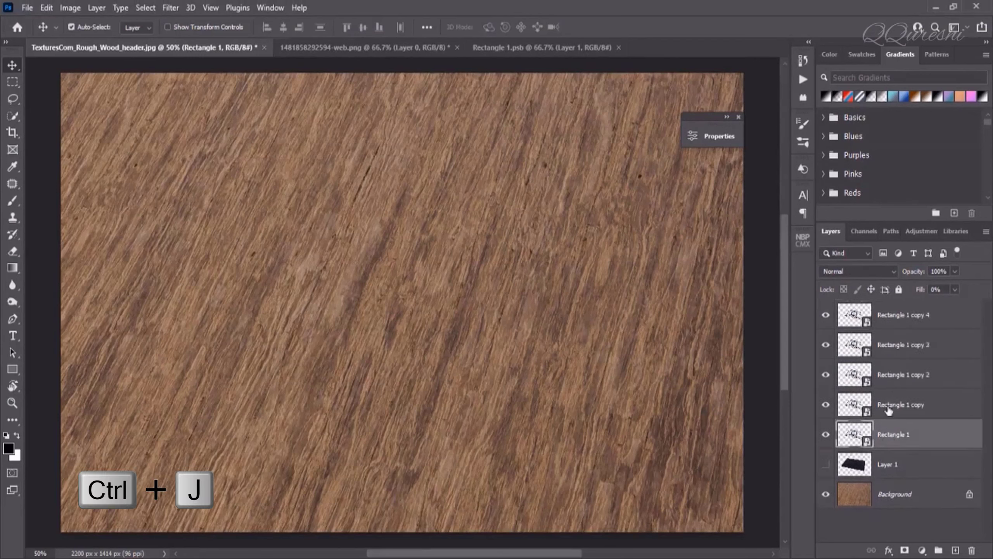
left_click(901, 326)
left_click(901, 434)
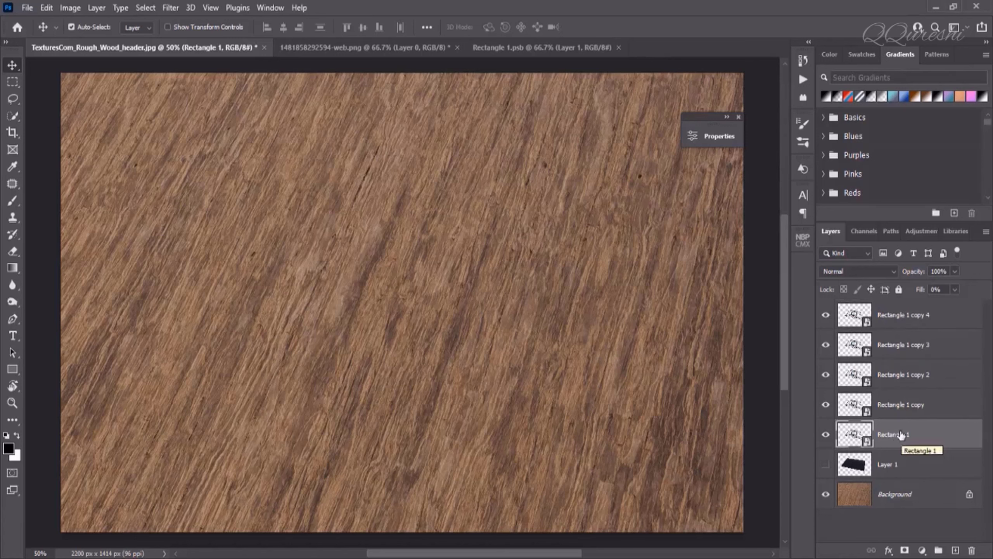
Enable Bevel & Emboss on Rectangle 1 with a Gaussian gloss contour
right_click(928, 437)
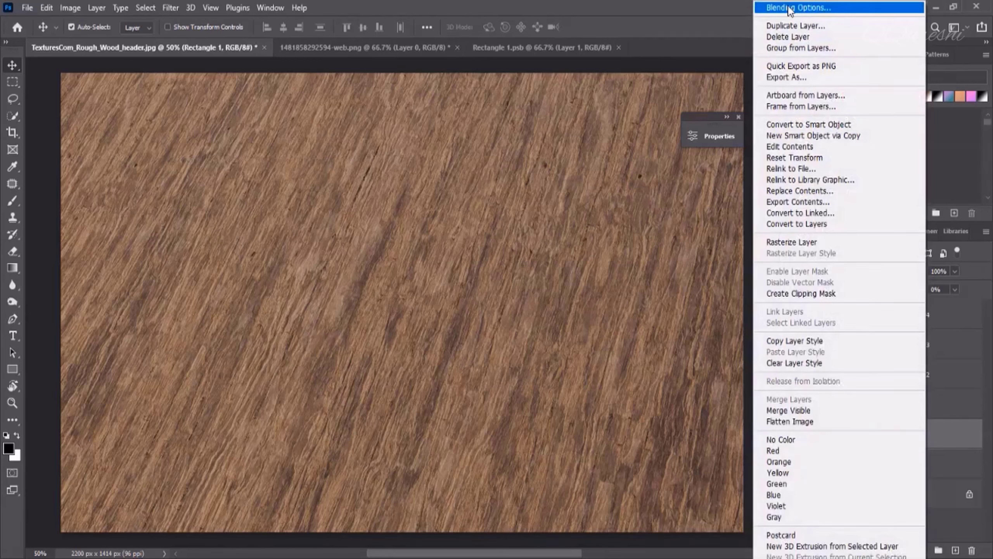
left_click(957, 434)
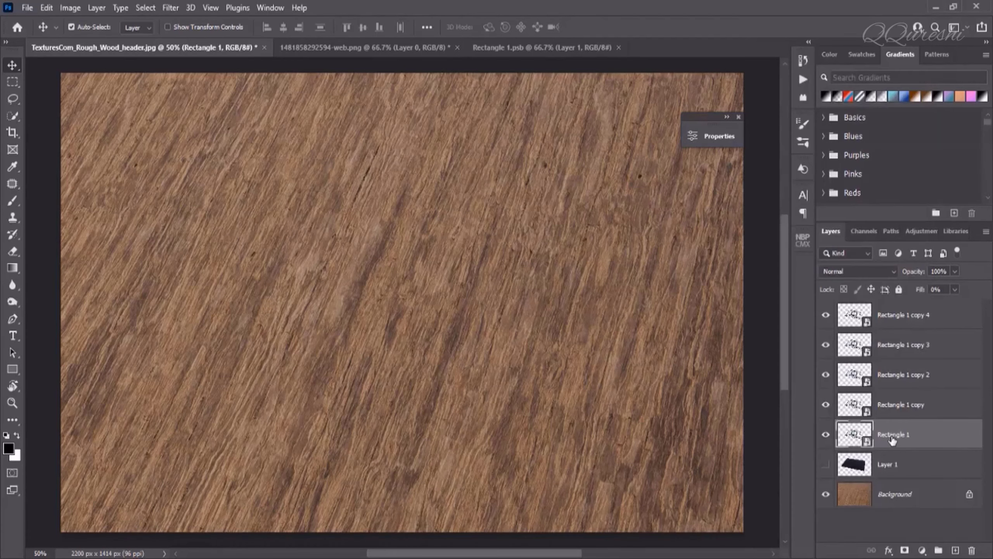
right_click(931, 437)
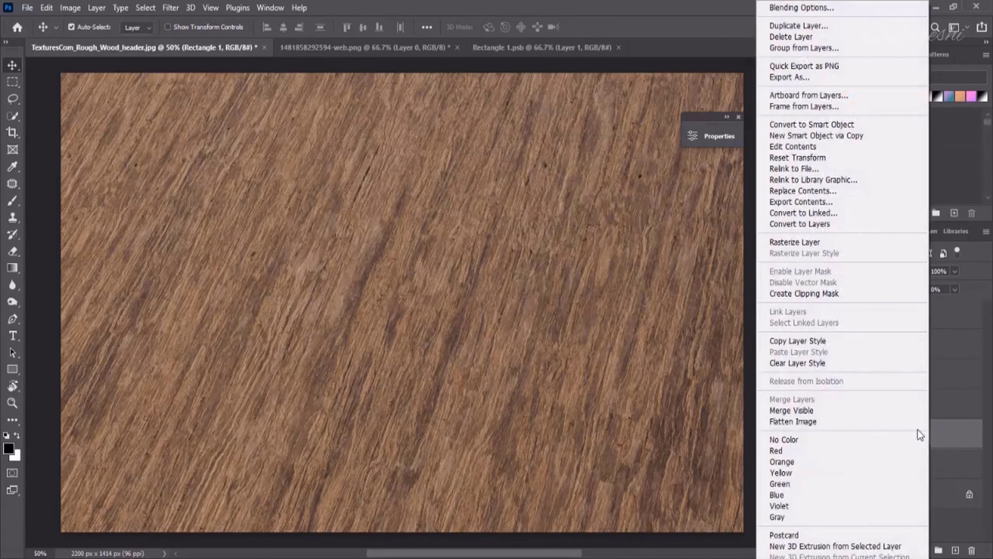
left_click(772, 8)
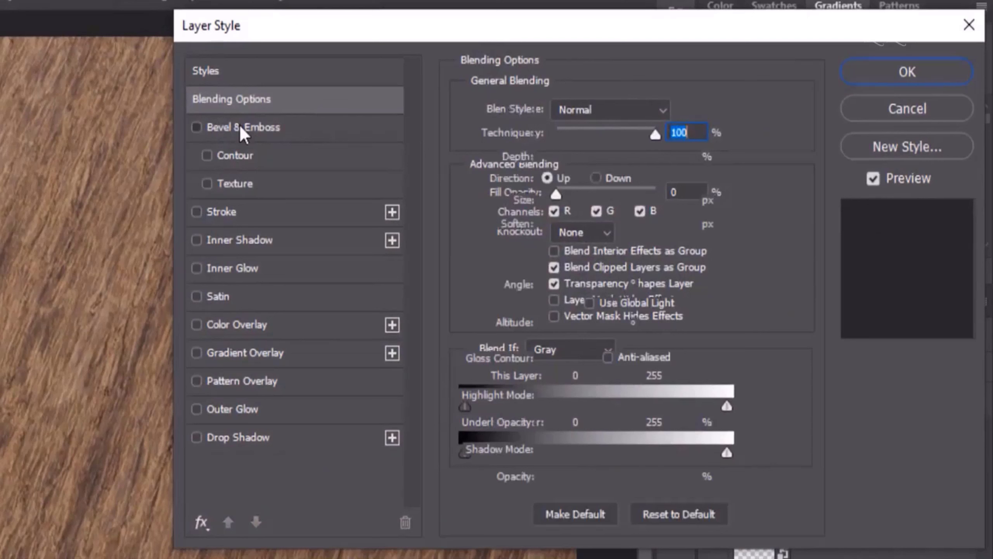
left_click(240, 127)
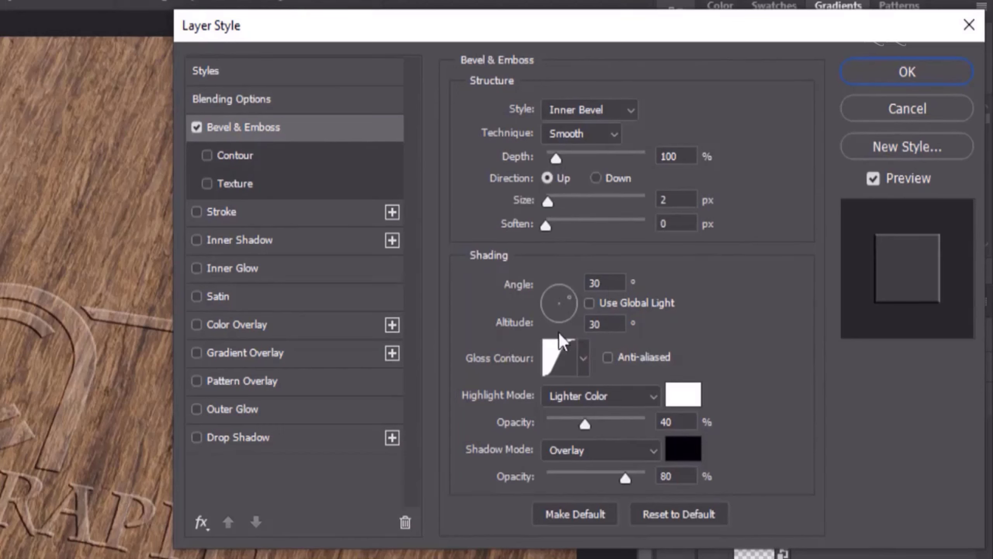
left_click(584, 361)
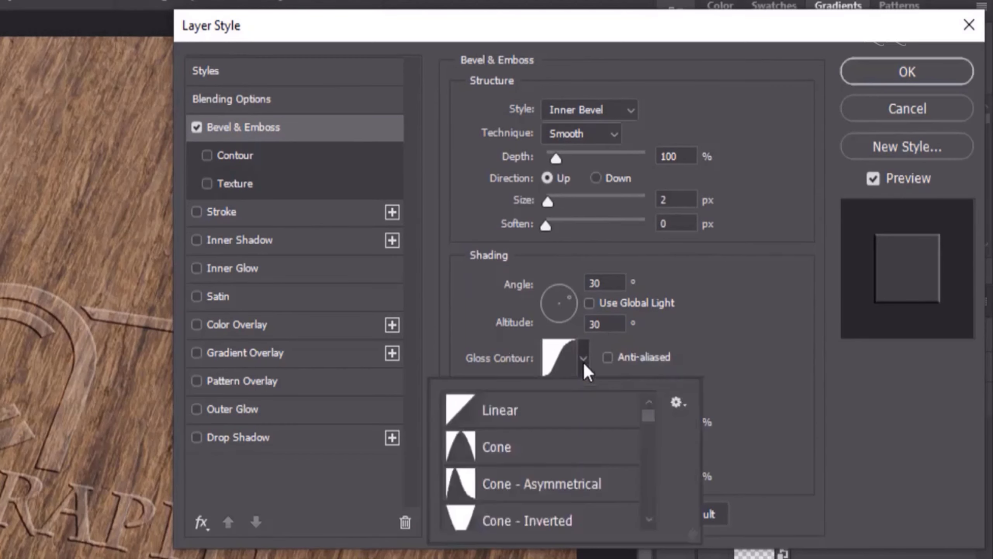
scroll(510, 467, "down", 3)
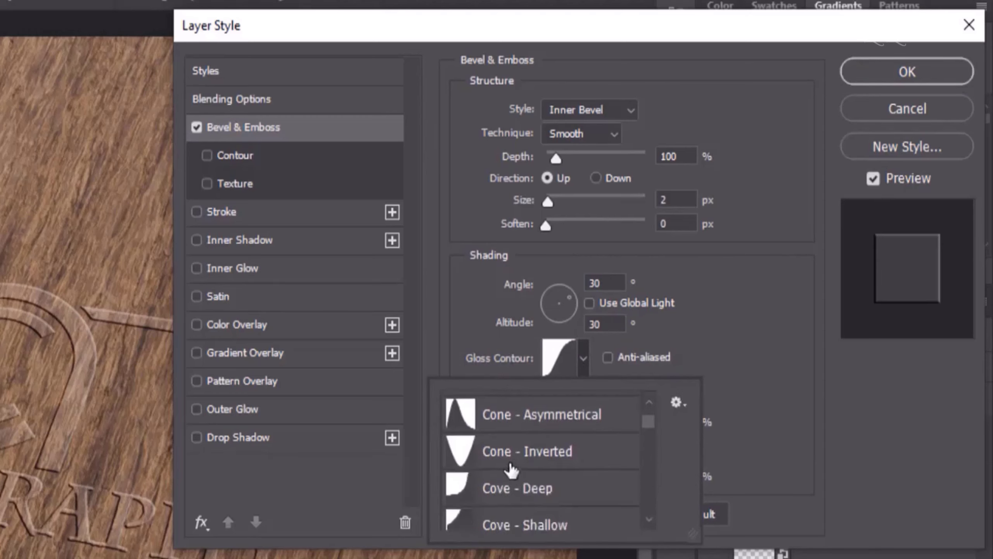
scroll(510, 469, "down", 1)
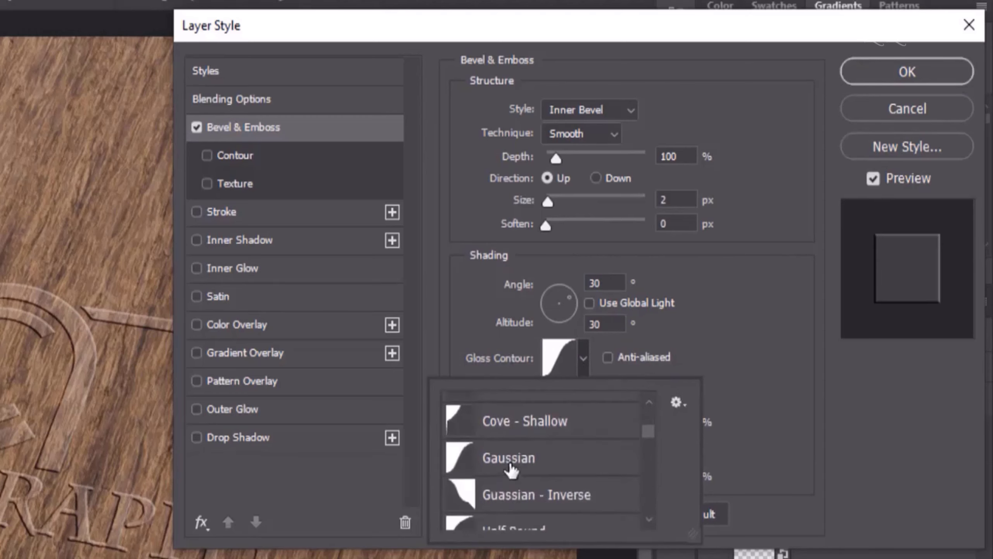
left_click(509, 467)
left_click(745, 350)
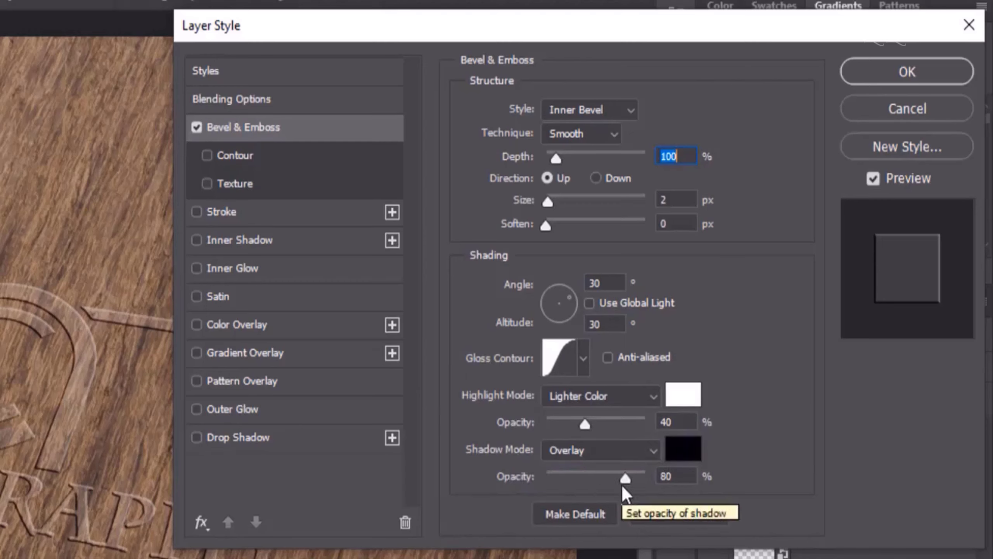
Add a black #000000 Inner Shadow (Multiply 80%, 106°) with 1 px distance
left_click(239, 244)
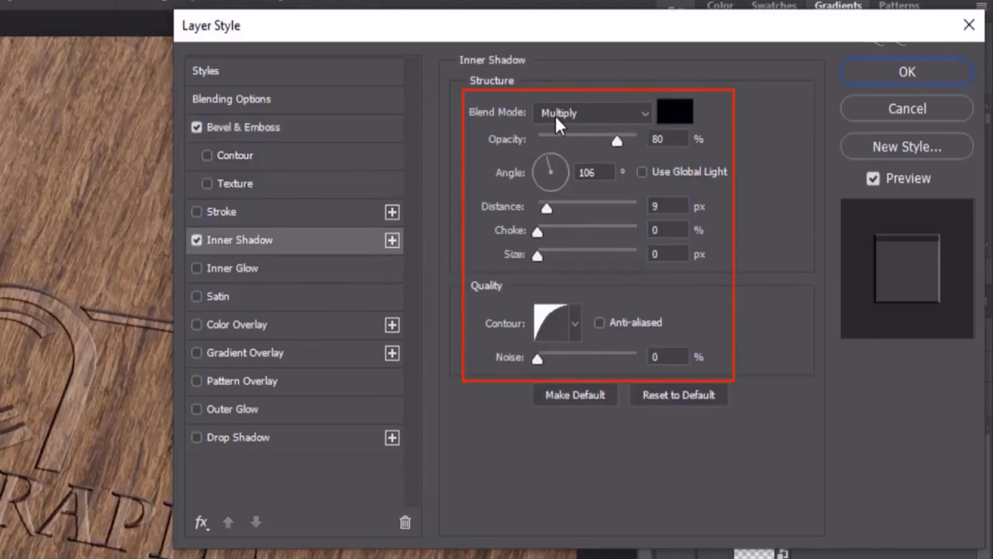
left_click(666, 117)
left_click_drag(489, 288, 433, 410)
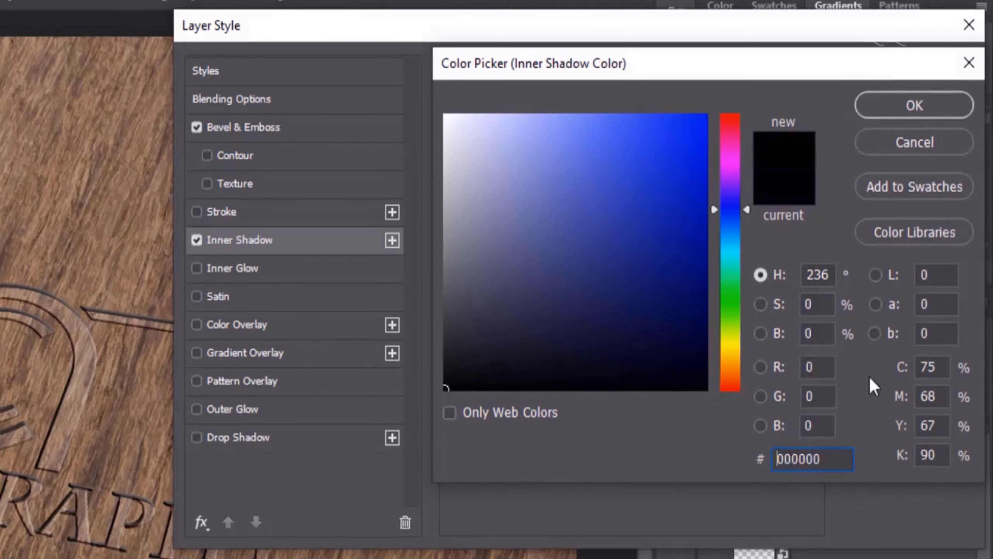
left_click(899, 104)
left_click_drag(666, 206, 625, 207)
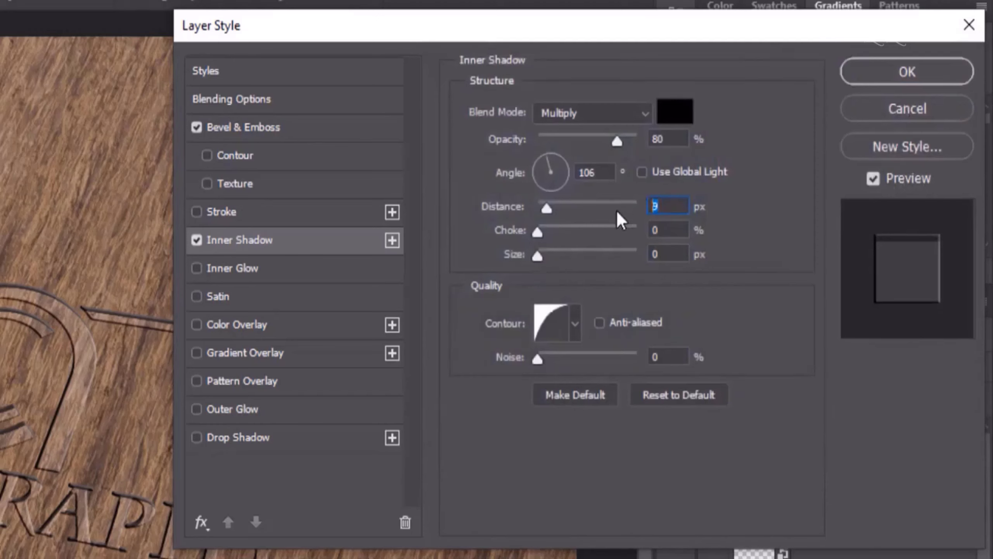
type("1")
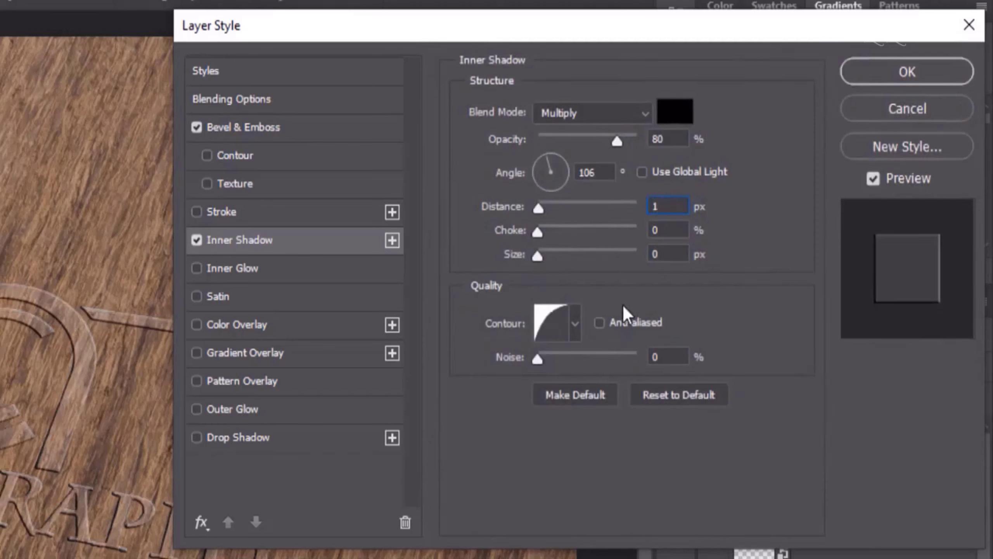
left_click(575, 328)
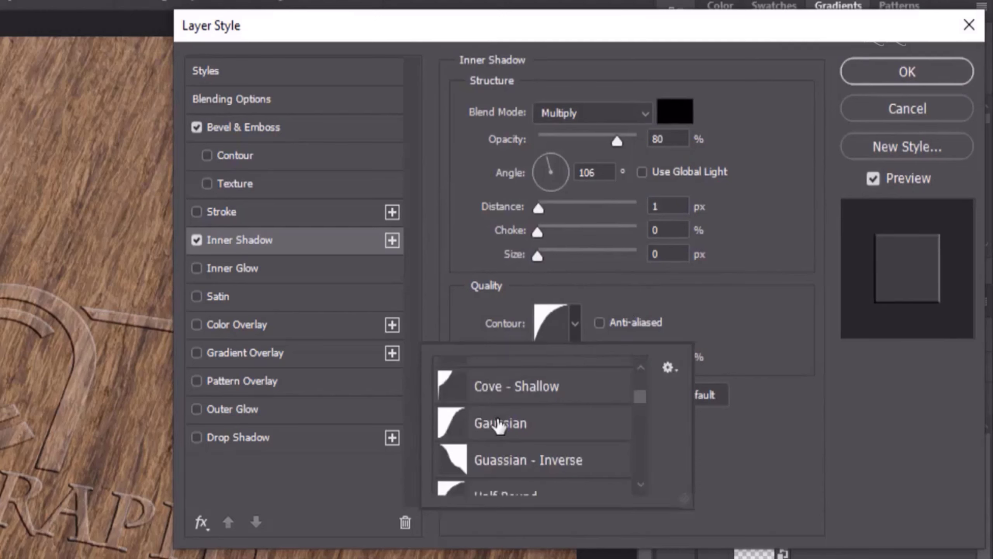
scroll(499, 424, "down", 2)
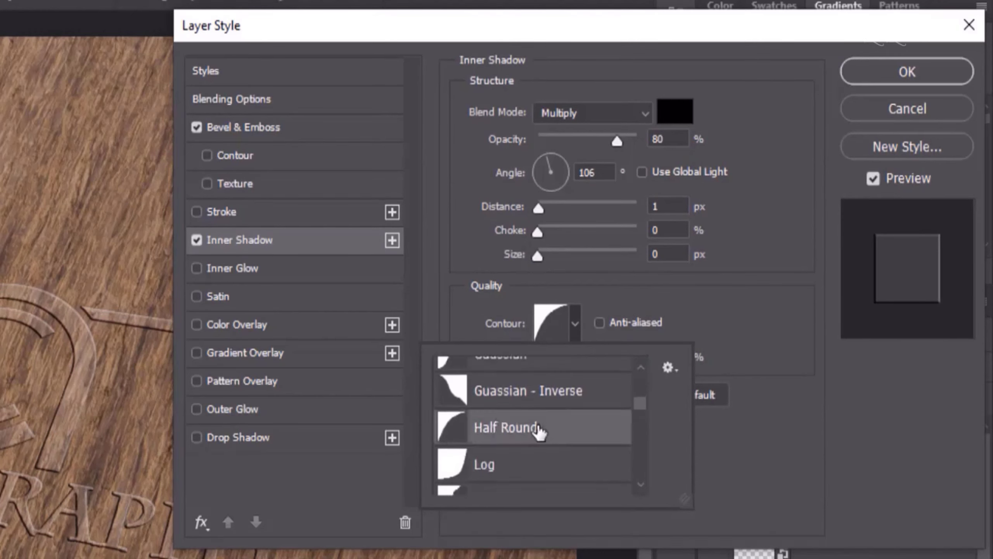
left_click(701, 291)
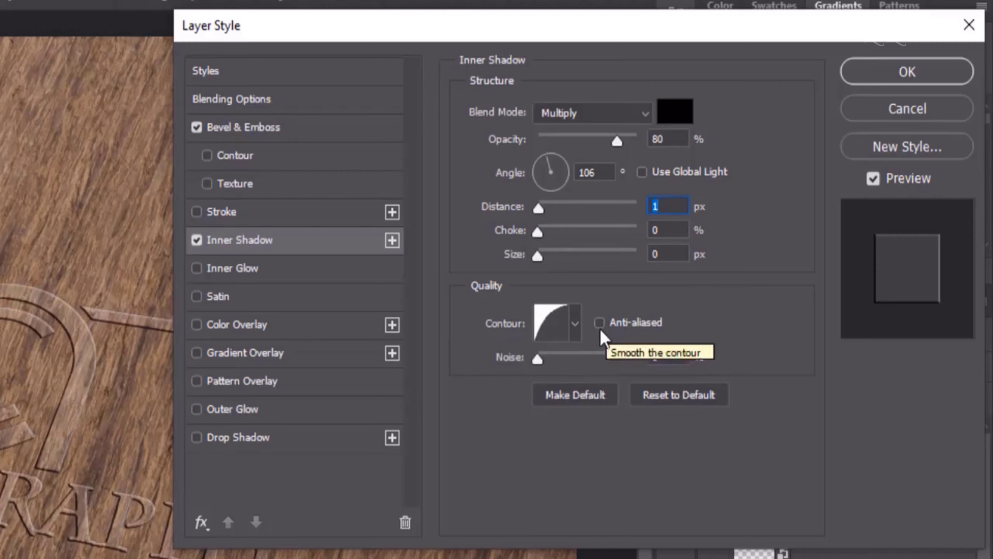
left_click(599, 323)
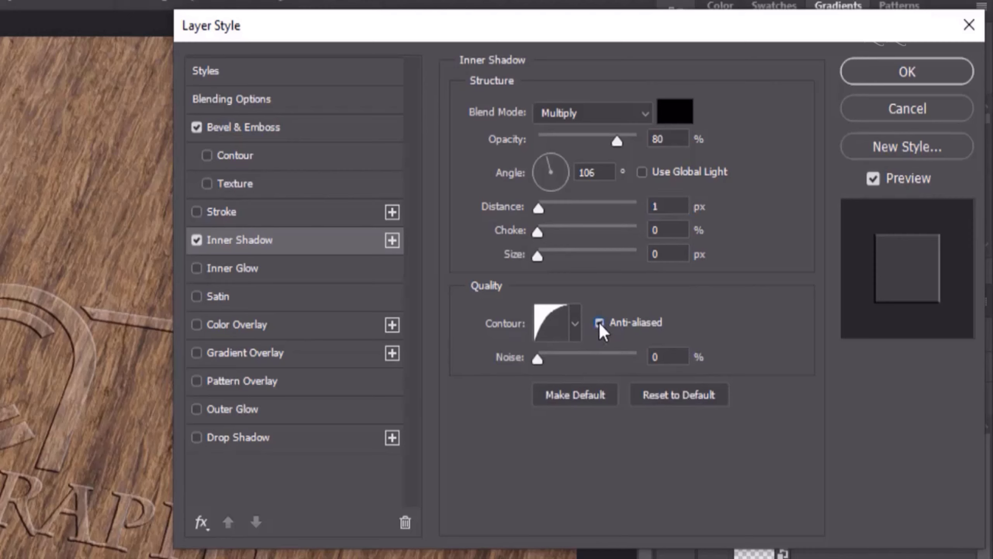
left_click(600, 323)
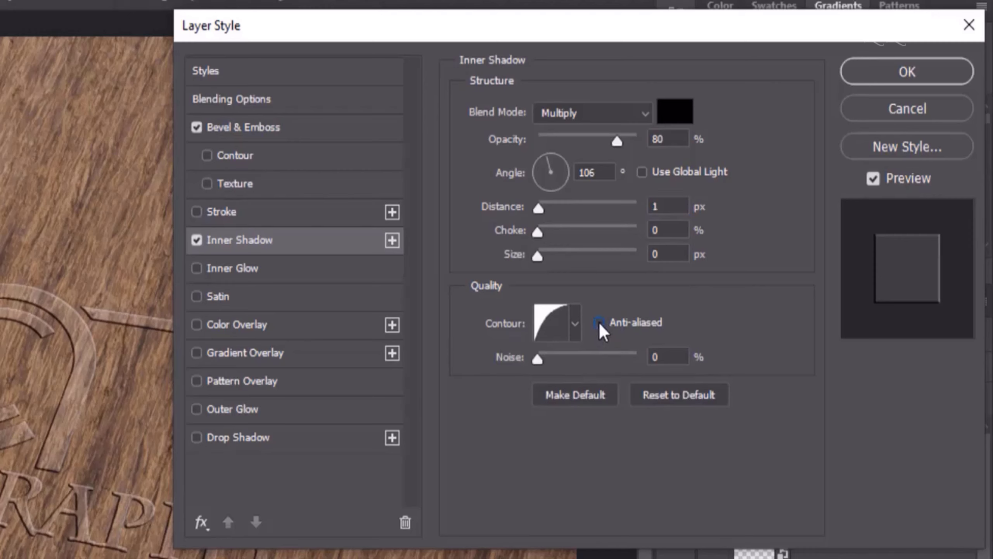
Enable Satin and set its colour to light tan #cdb198, based on the sampled wood
left_click(220, 299)
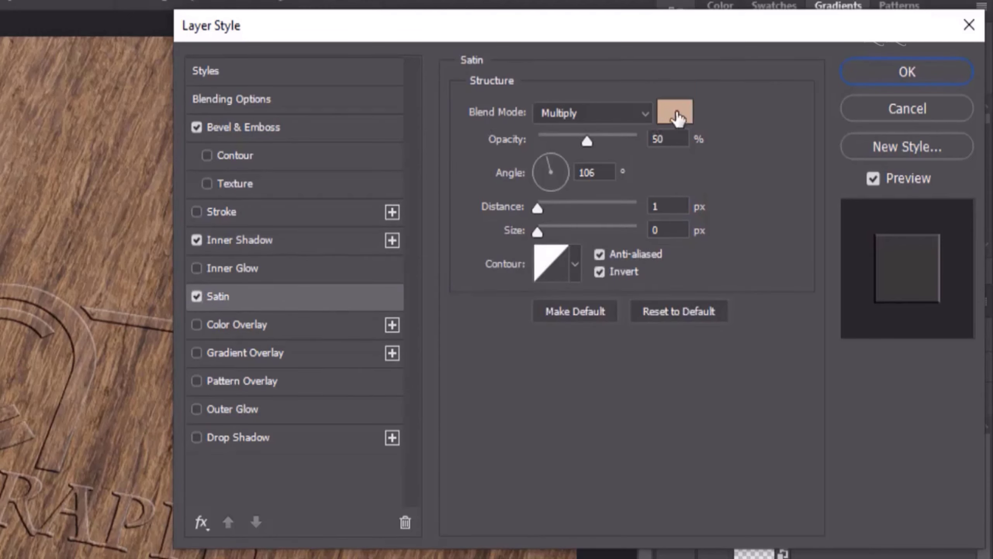
left_click(675, 113)
left_click(4, 192)
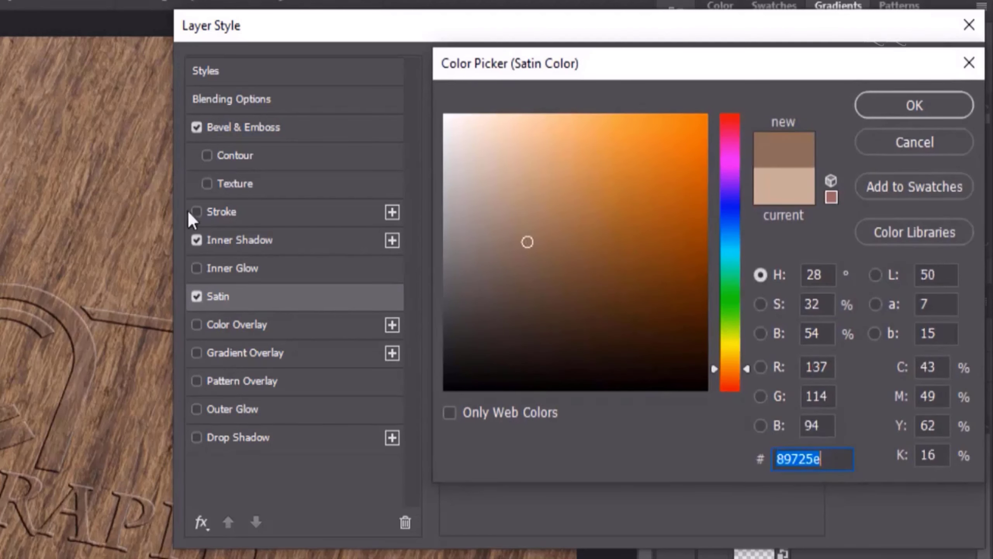
left_click(516, 168)
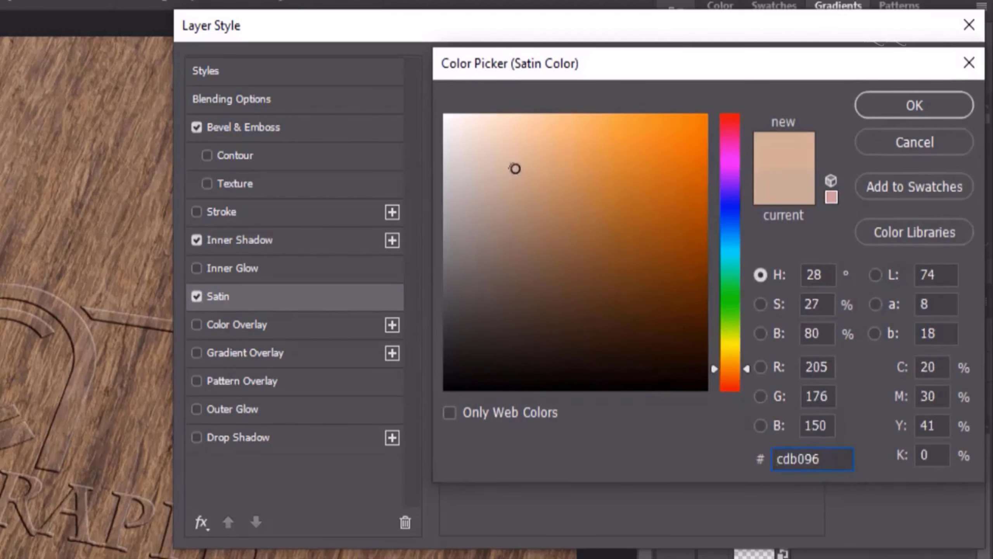
left_click_drag(515, 169, 512, 168)
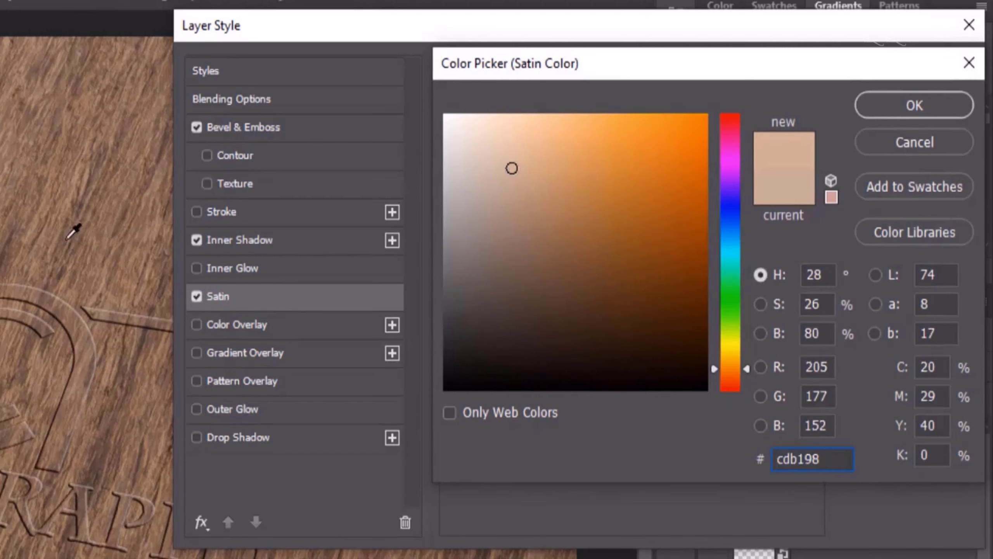
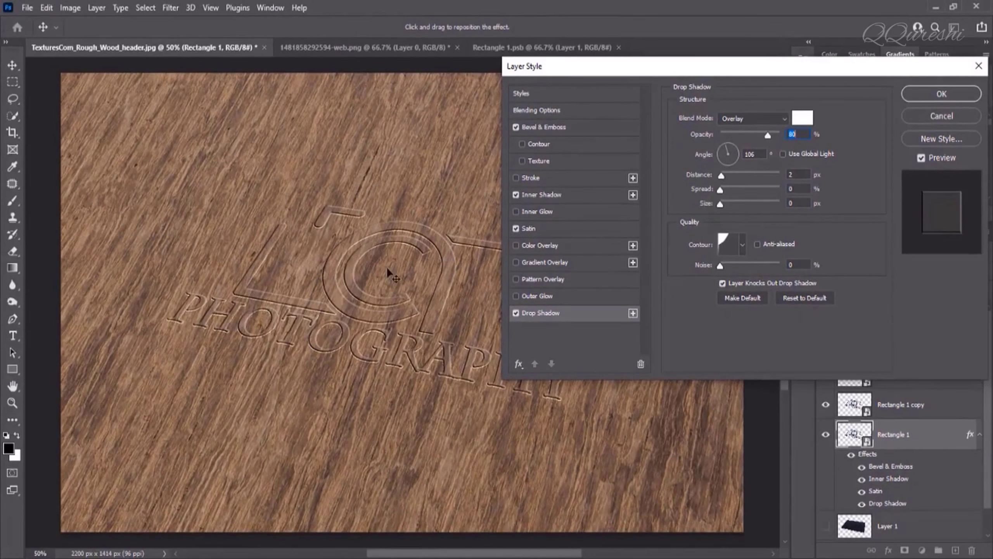
Apply the white Overlay 80% drop shadow to finish Rectangle 1's engraving effects
left_click_drag(388, 272, 321, 262)
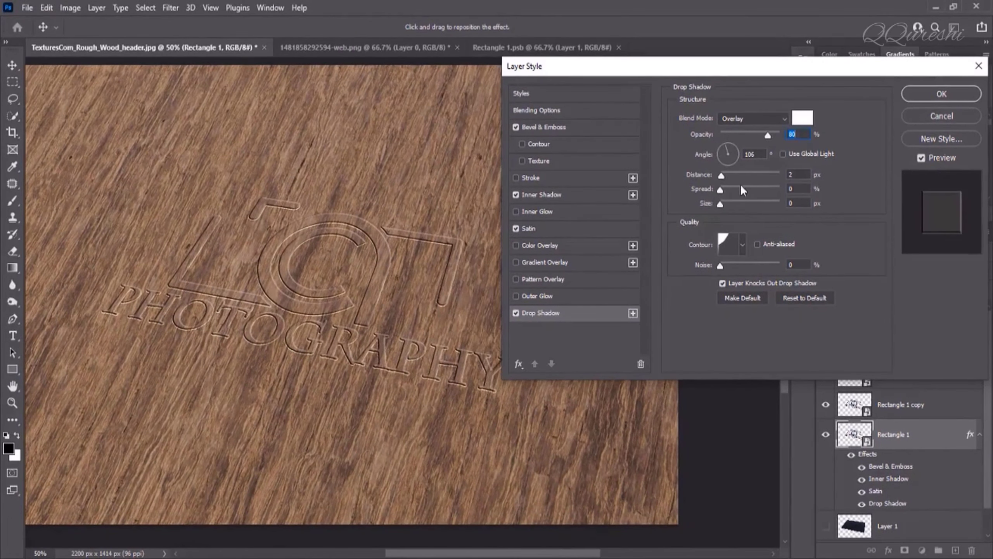
left_click(914, 94)
Give Rectangle 1 copy an Inner Shadow with 3 px distance
left_click(904, 404)
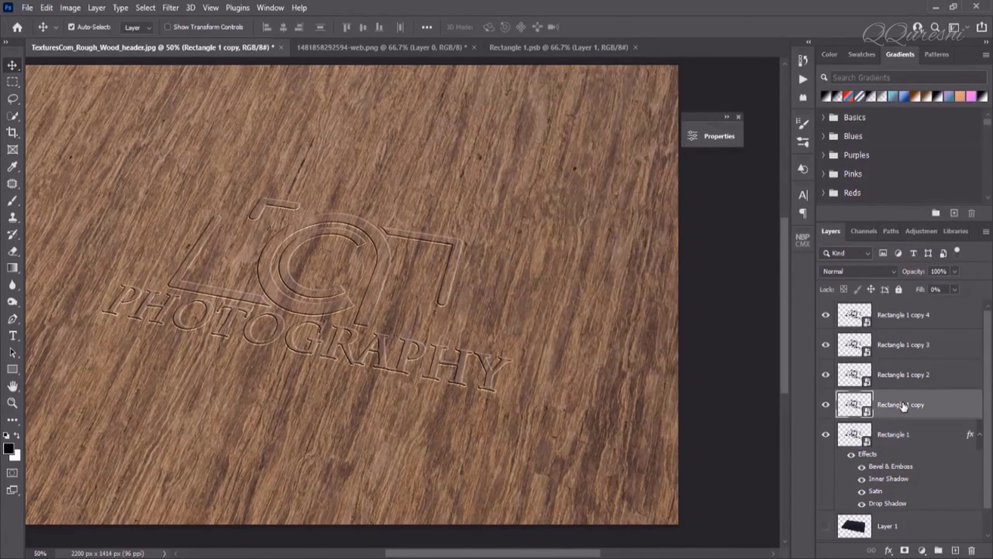
right_click(904, 404)
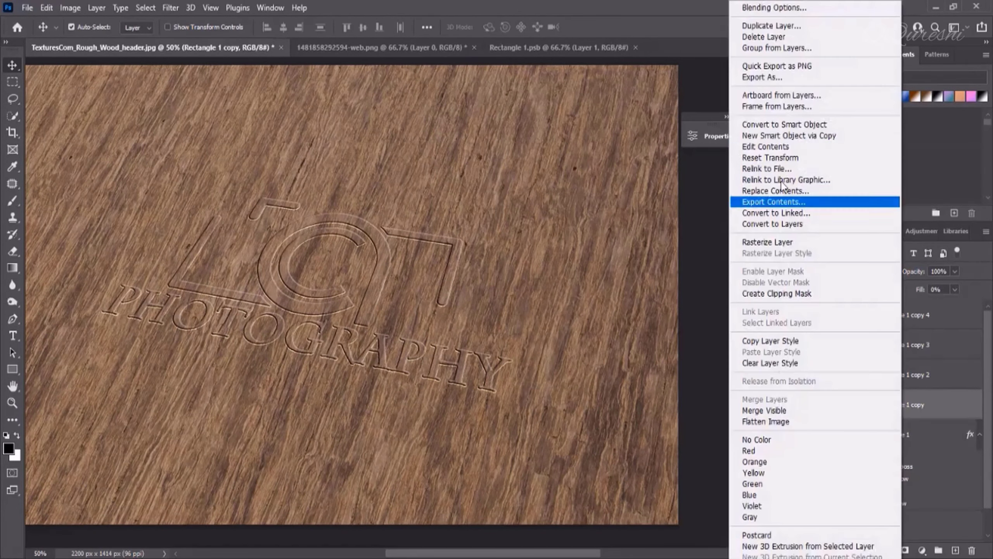
left_click(757, 8)
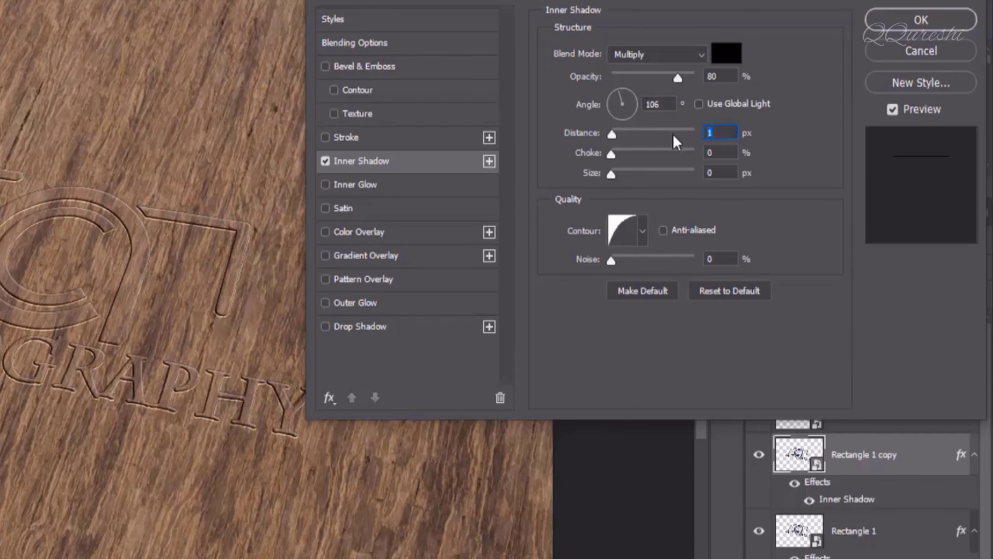
key("Up")
key("Up")
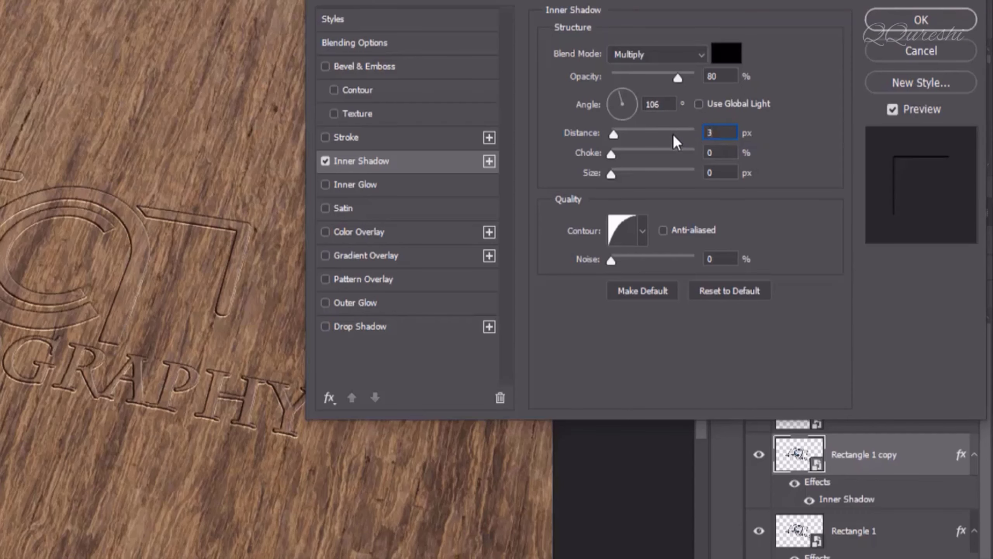
Add a Foreground to Background Gradient Overlay to Rectangle 1 copy
left_click(359, 259)
left_click(654, 93)
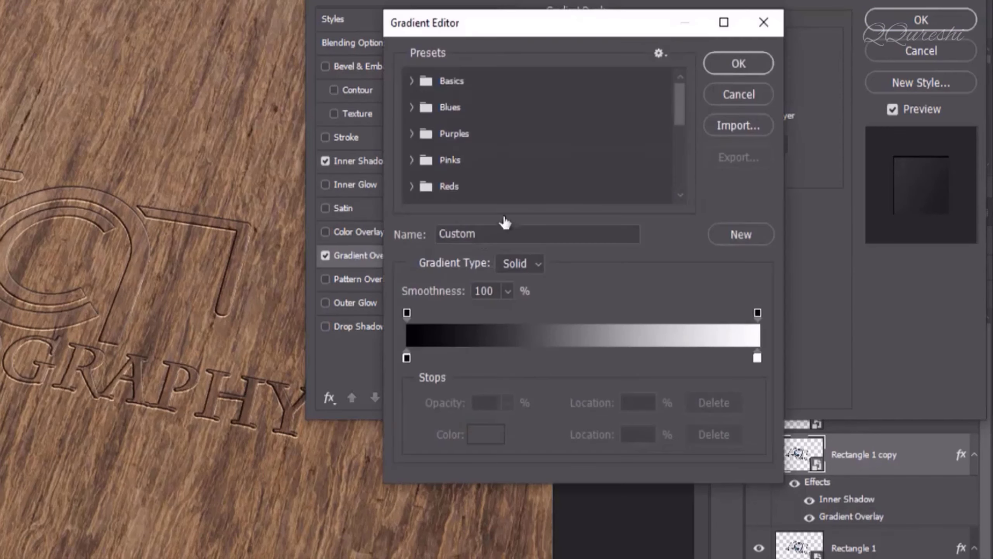
left_click(411, 81)
left_click(430, 109)
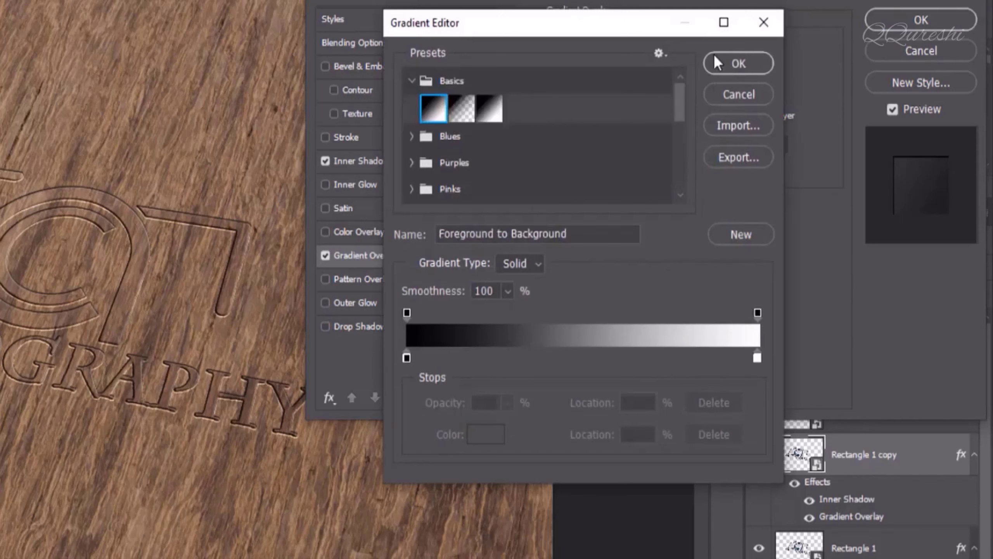
left_click(721, 62)
left_click(654, 93)
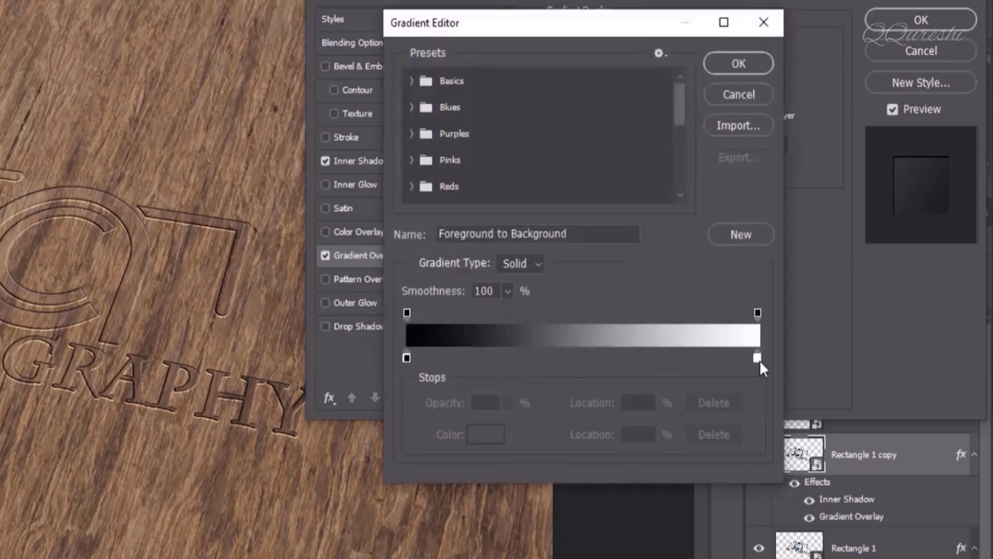
left_click(726, 64)
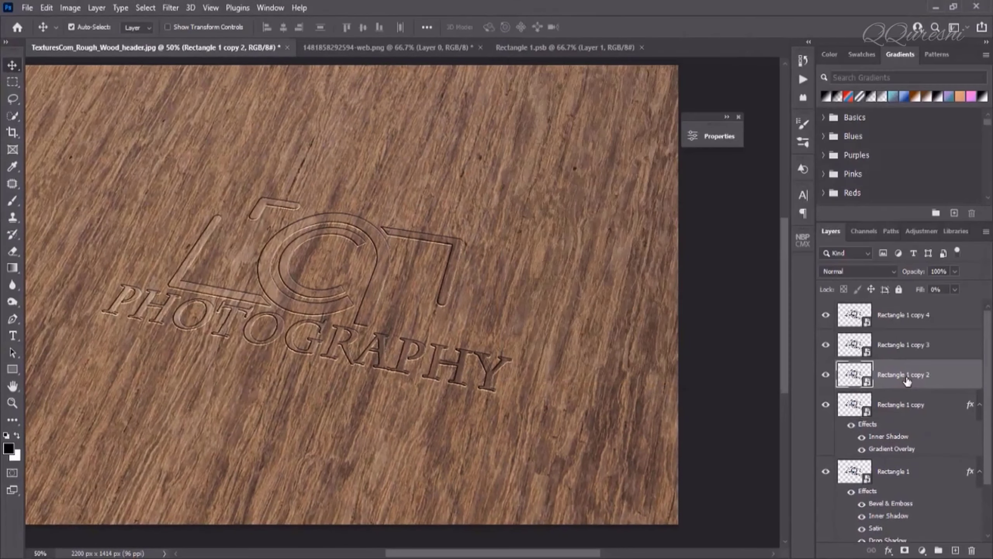
Give Rectangle 1 copy 2 an Inner Shadow with 5 px distance
right_click(906, 378)
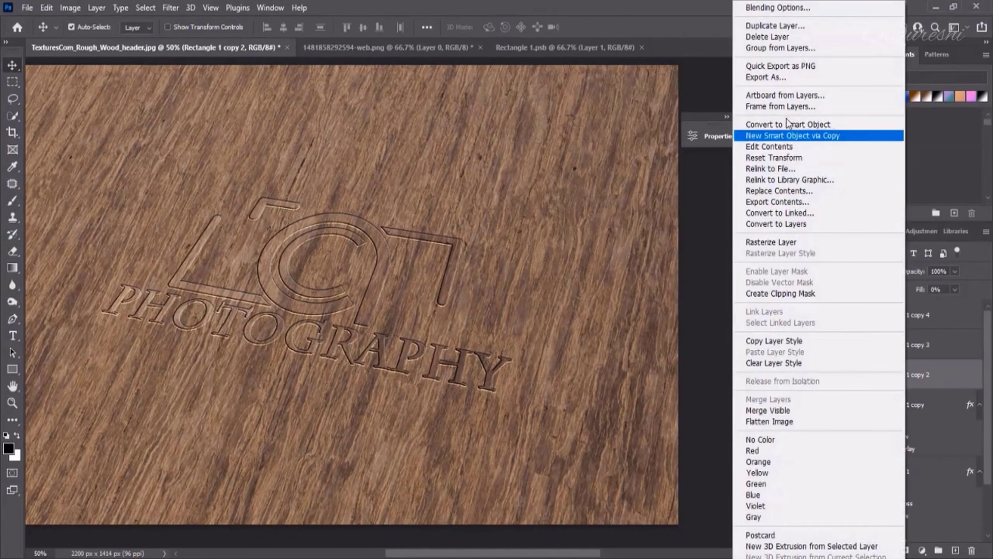
left_click(760, 9)
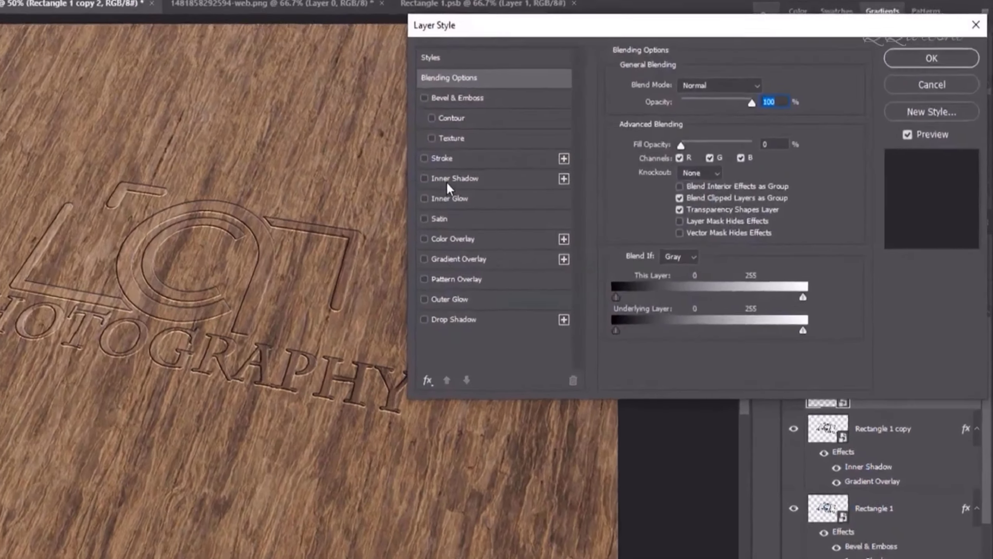
left_click(535, 196)
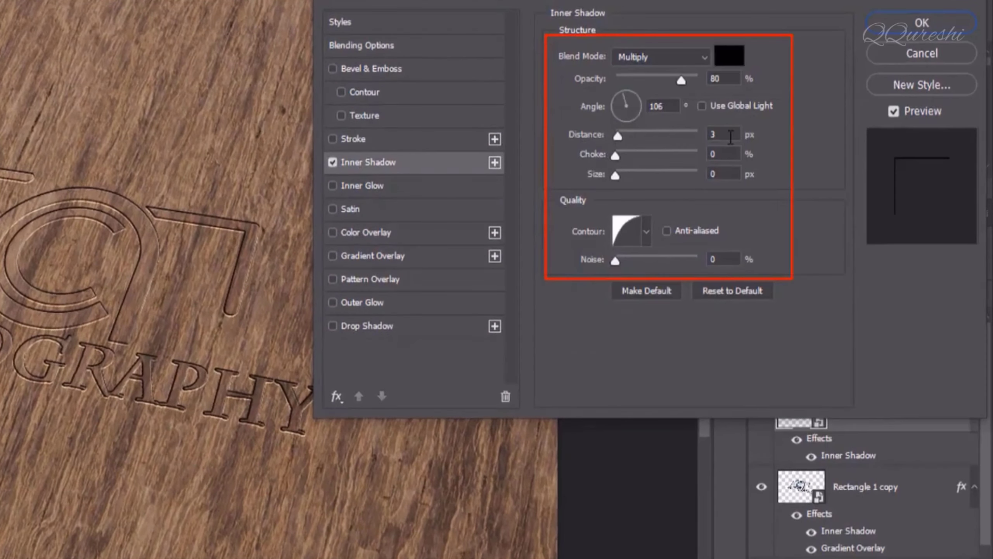
left_click(730, 136)
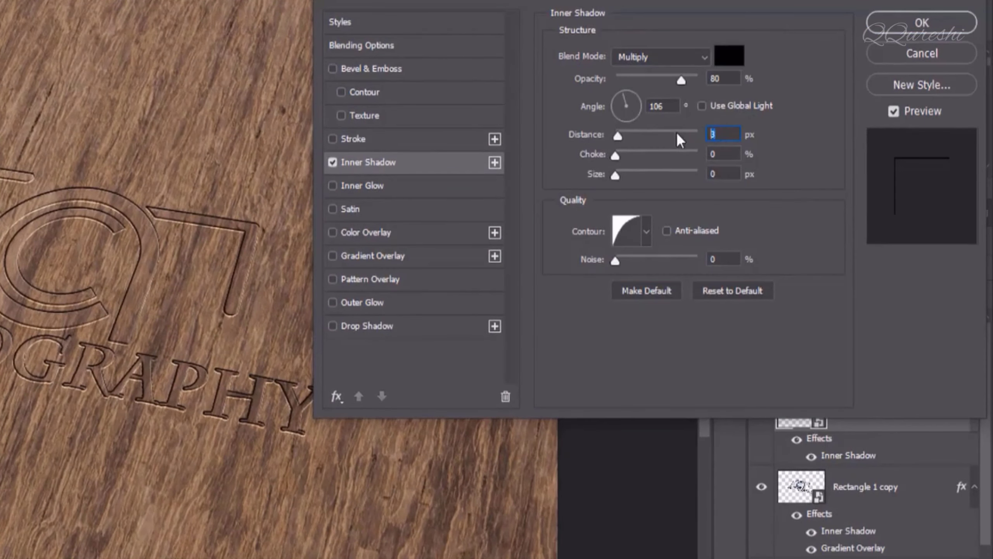
type("5")
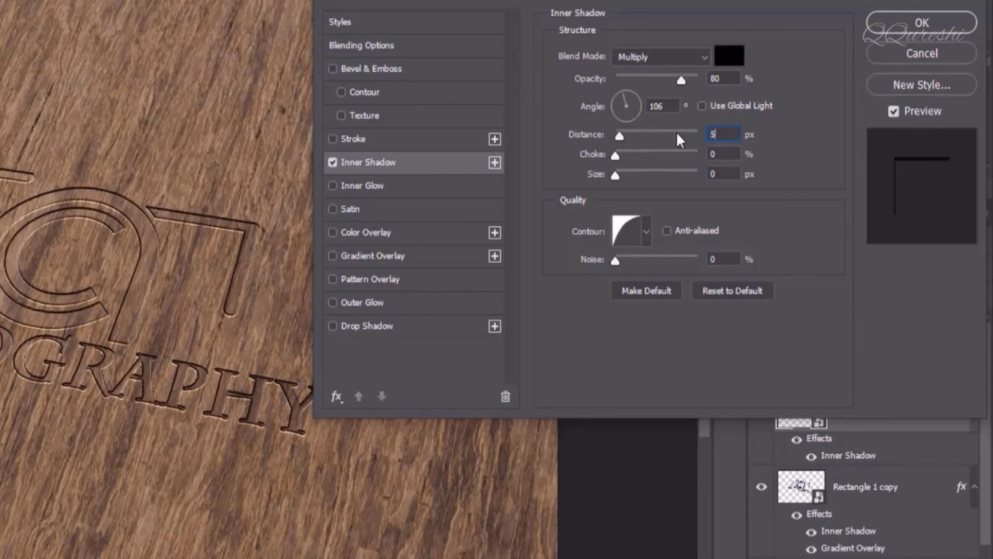
Add a Pattern Overlay using a Legacy wood pattern and apply the layer style
left_click(360, 279)
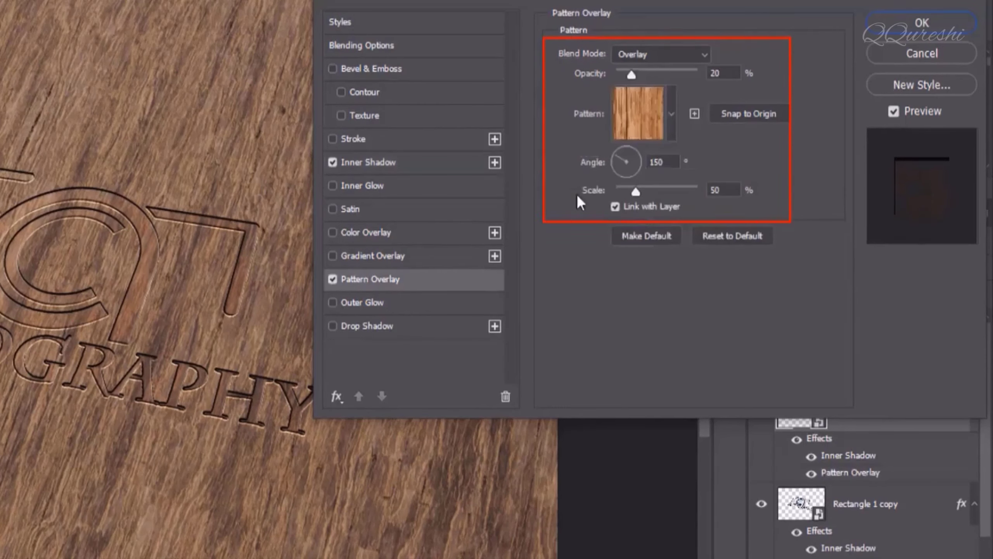
left_click(671, 114)
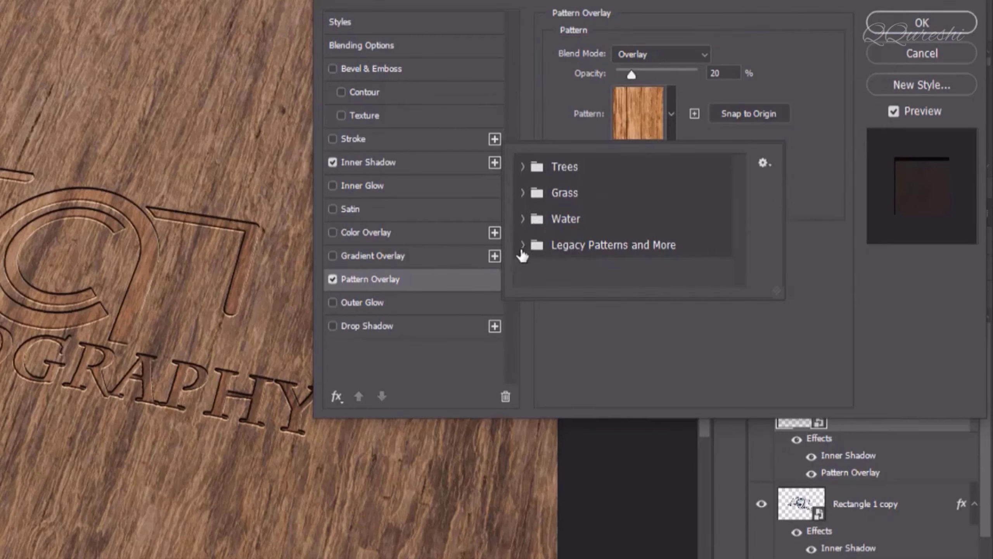
left_click(521, 245)
scroll(522, 245, "down", 3)
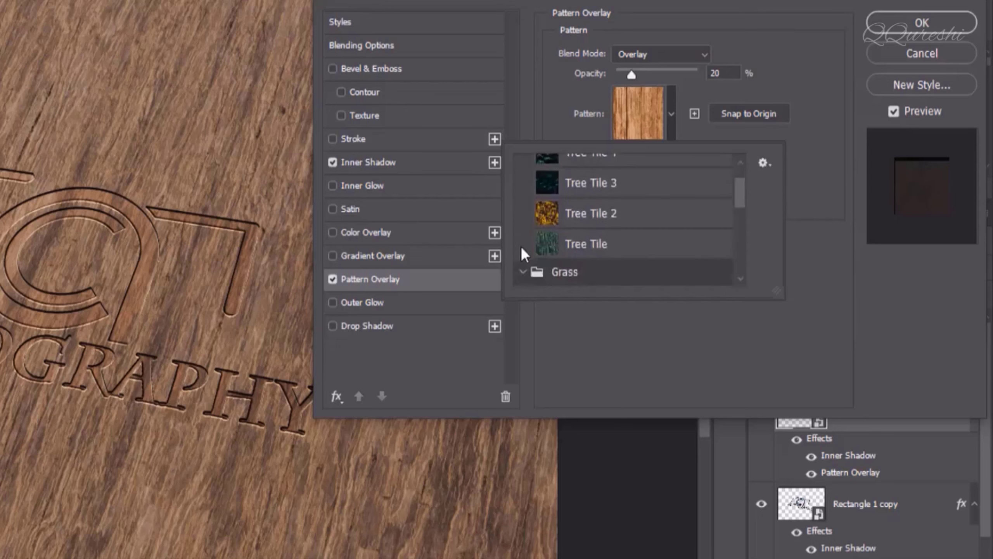
scroll(523, 245, "down", 3)
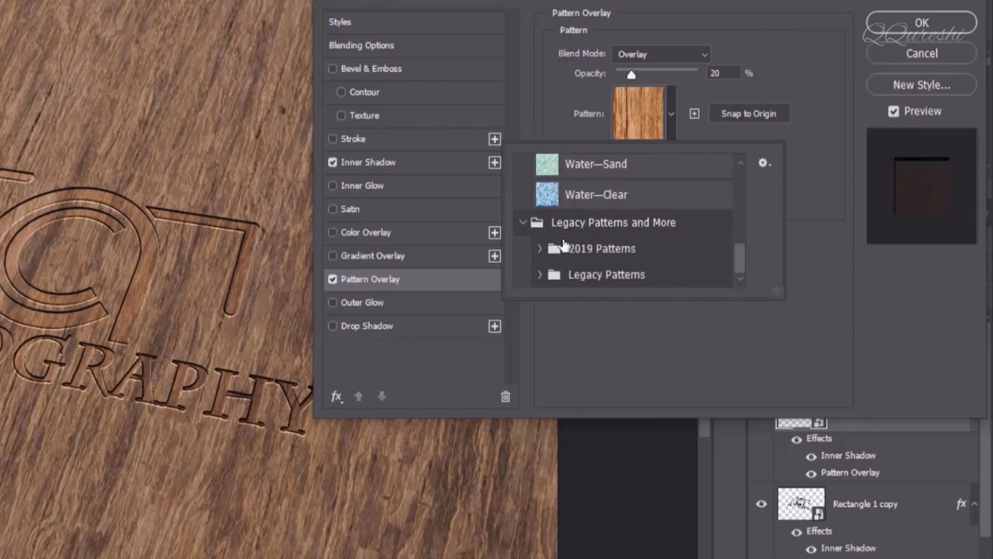
left_click(539, 278, "ctrl")
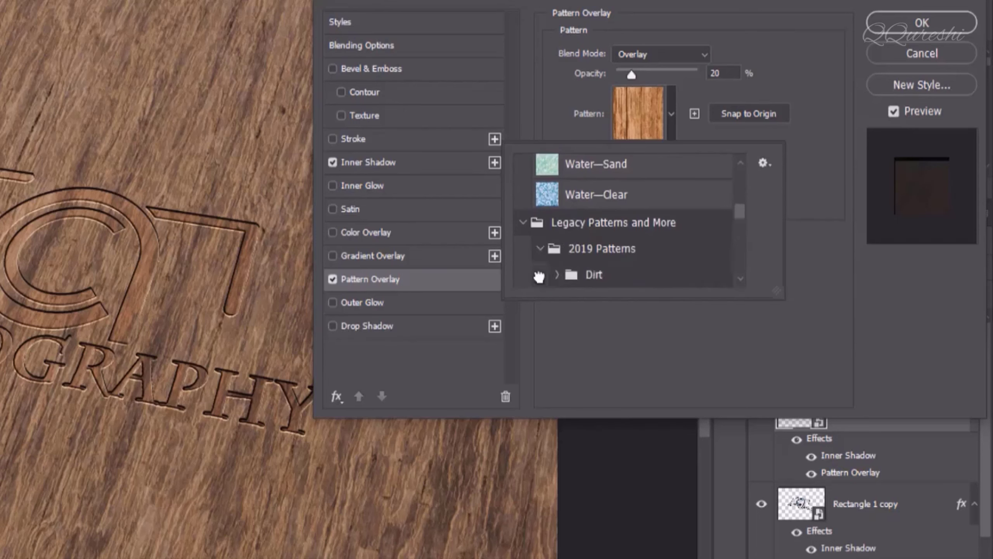
scroll(564, 266, "down", 5)
scroll(565, 263, "up", 1)
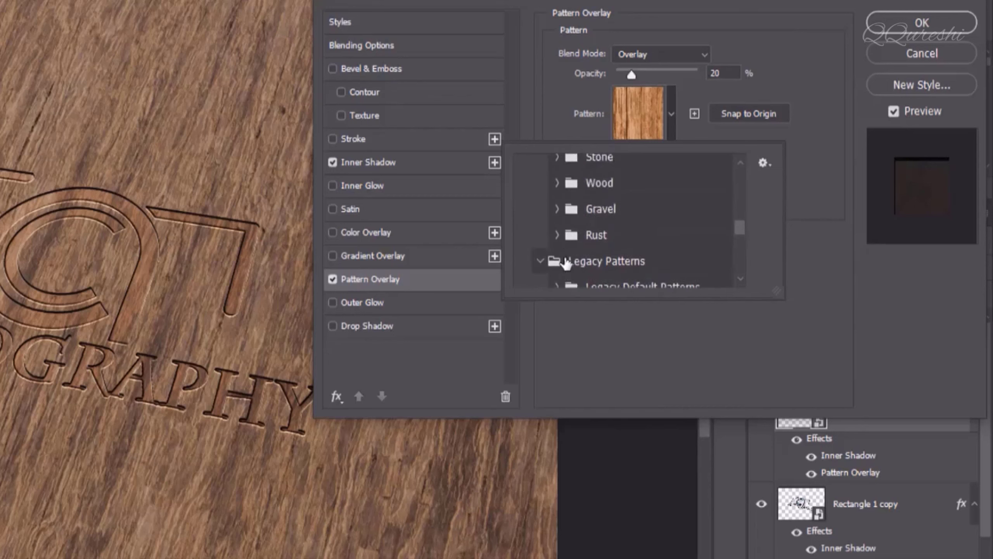
left_click(558, 183, "ctrl")
scroll(562, 208, "up", 1)
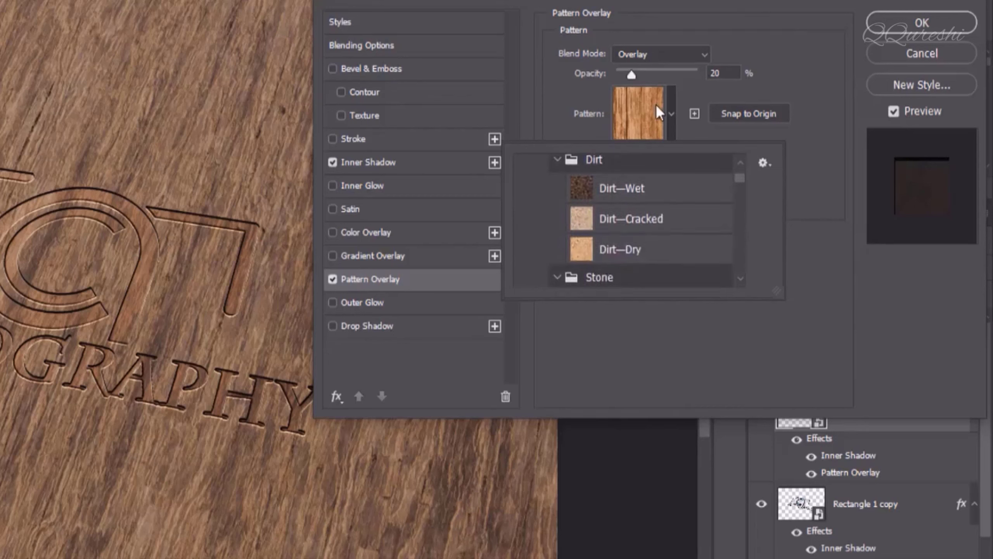
left_click(701, 102)
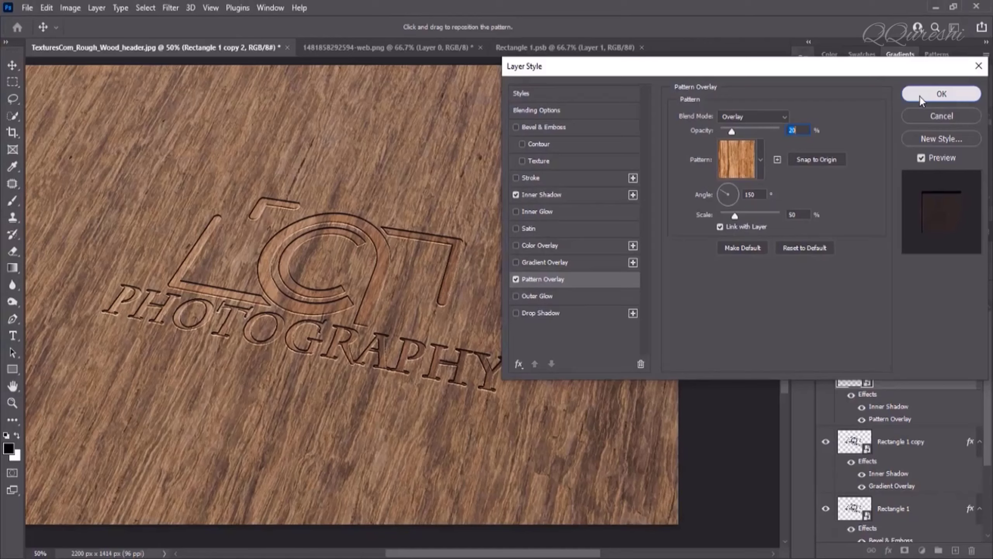
left_click(922, 23)
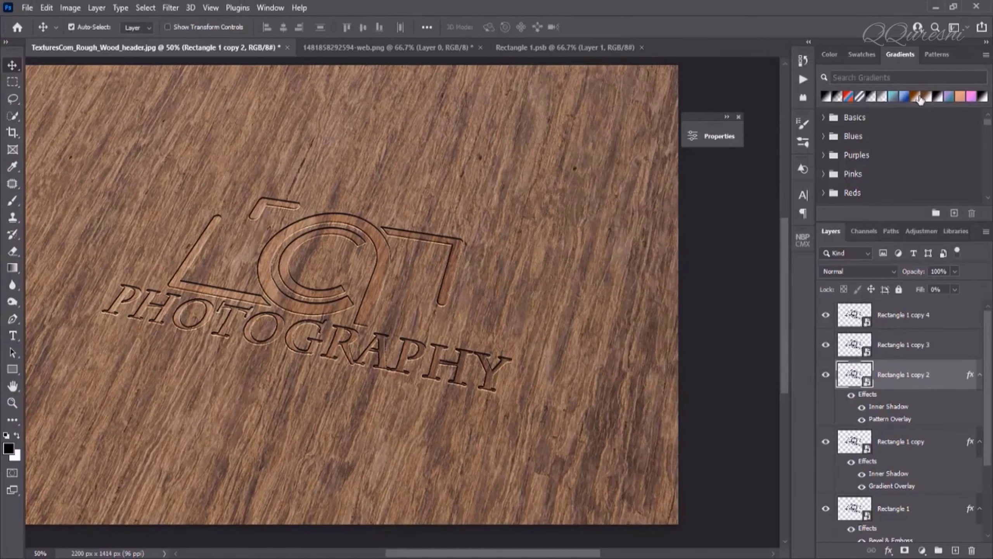
Add an Inner Shadow to Rectangle 1 copy 3 with a value of 7
left_click(901, 345)
right_click(903, 345)
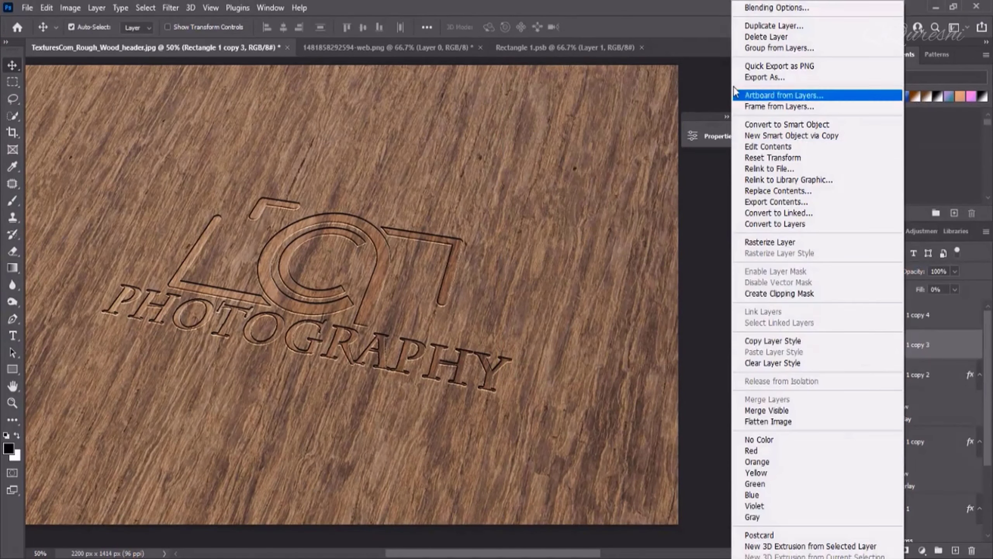
left_click(766, 7)
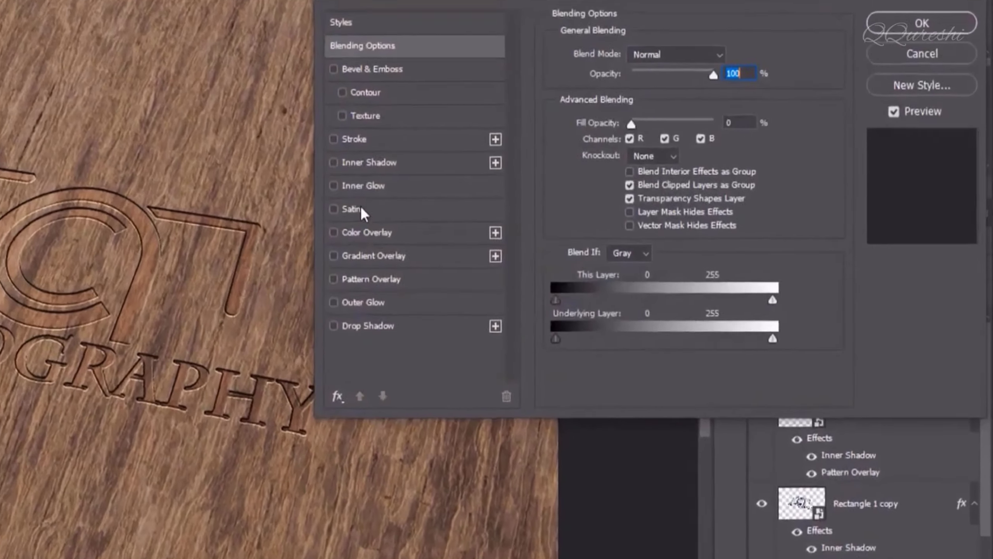
left_click(369, 162)
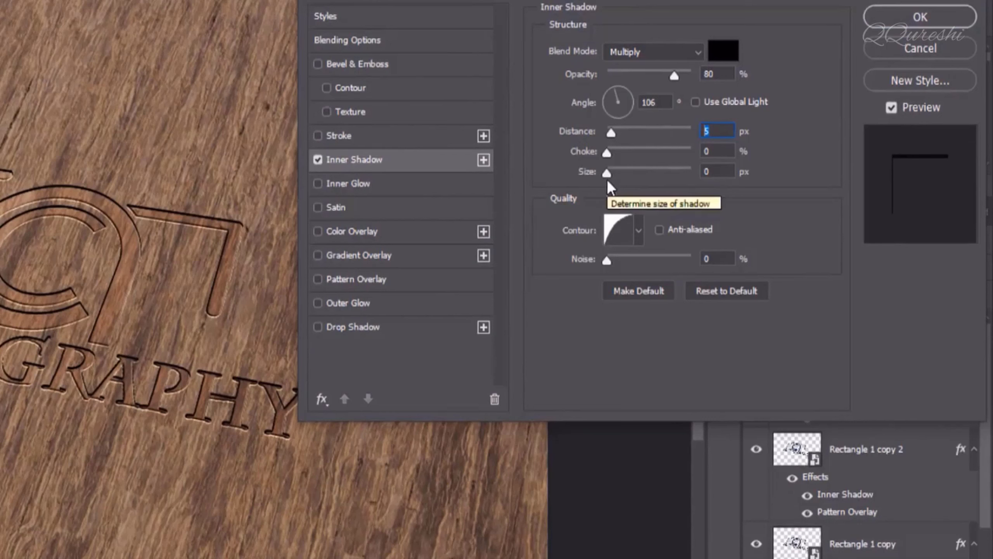
type("7")
Add a Drop Shadow at 50% opacity with 1 px distance and apply it
left_click(366, 326)
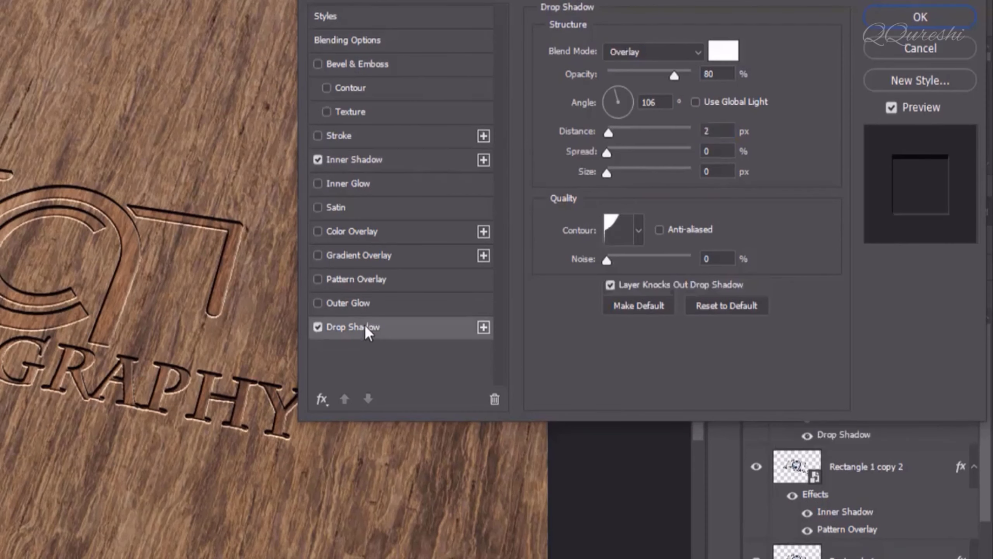
left_click_drag(673, 75, 654, 74)
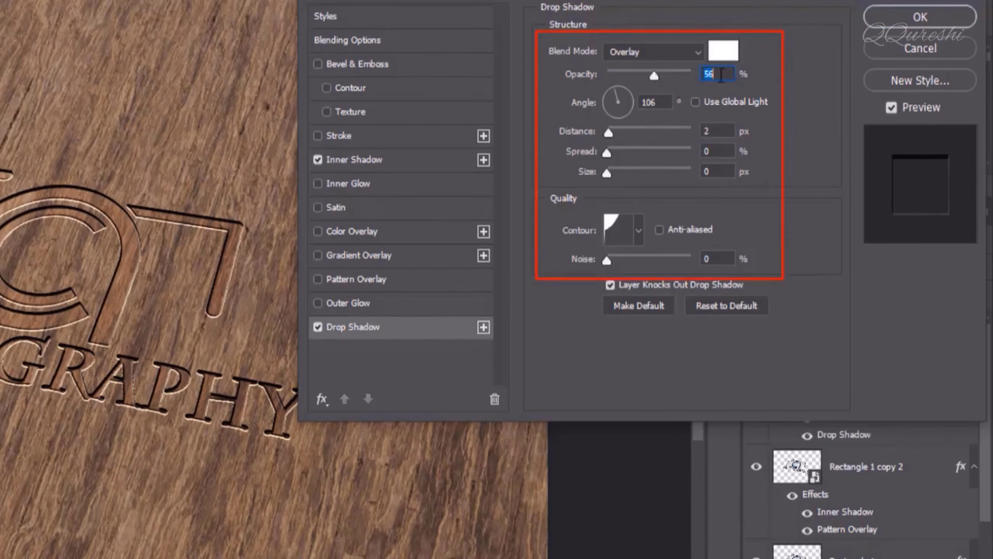
type("50")
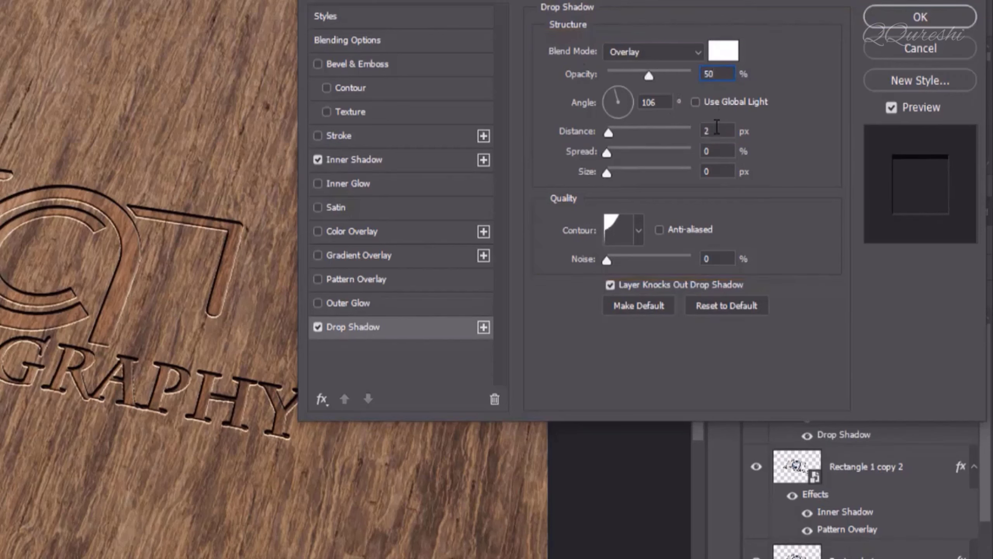
double_click(717, 129)
type("1")
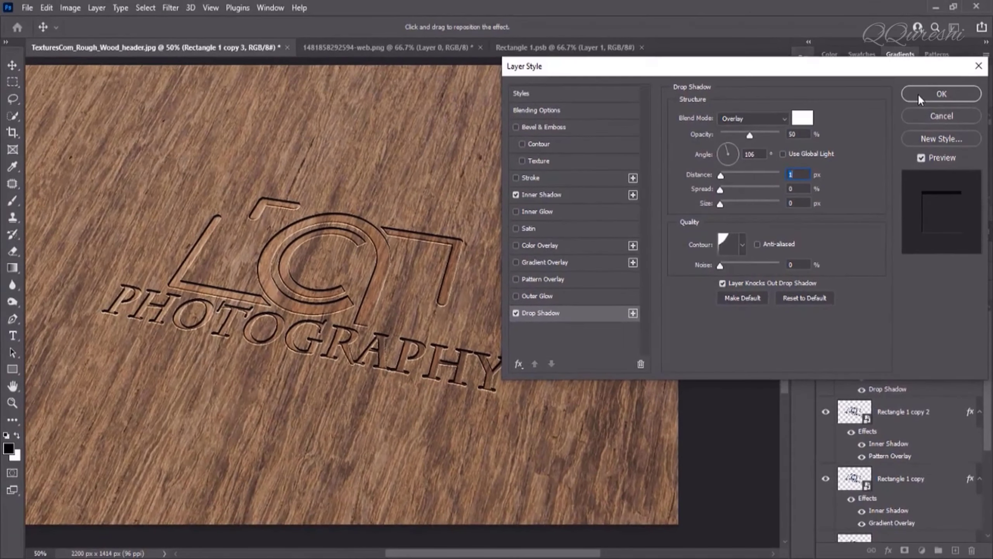
left_click(917, 93)
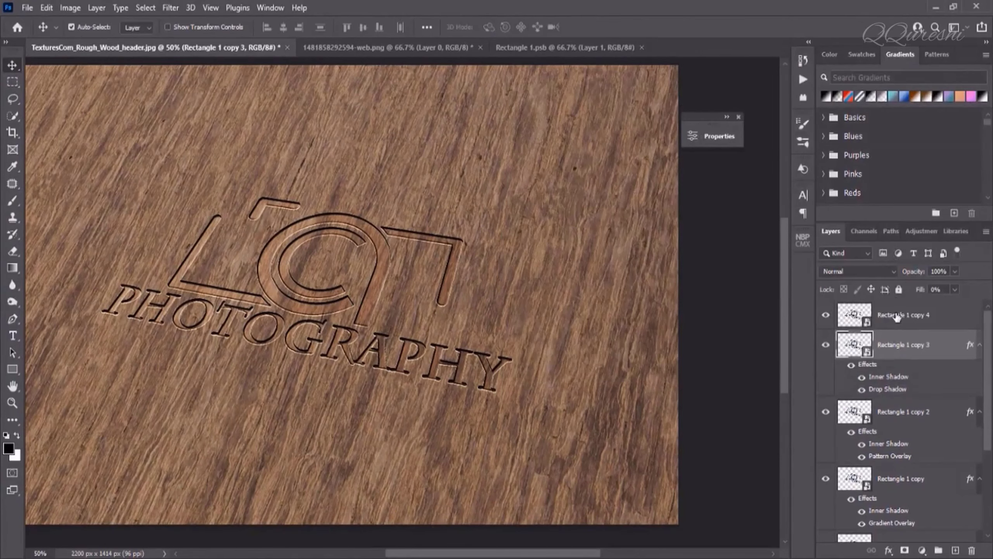
Give Rectangle 1 copy 4 a 9 px Multiply Inner Shadow at 80% opacity
left_click(895, 315)
right_click(895, 316)
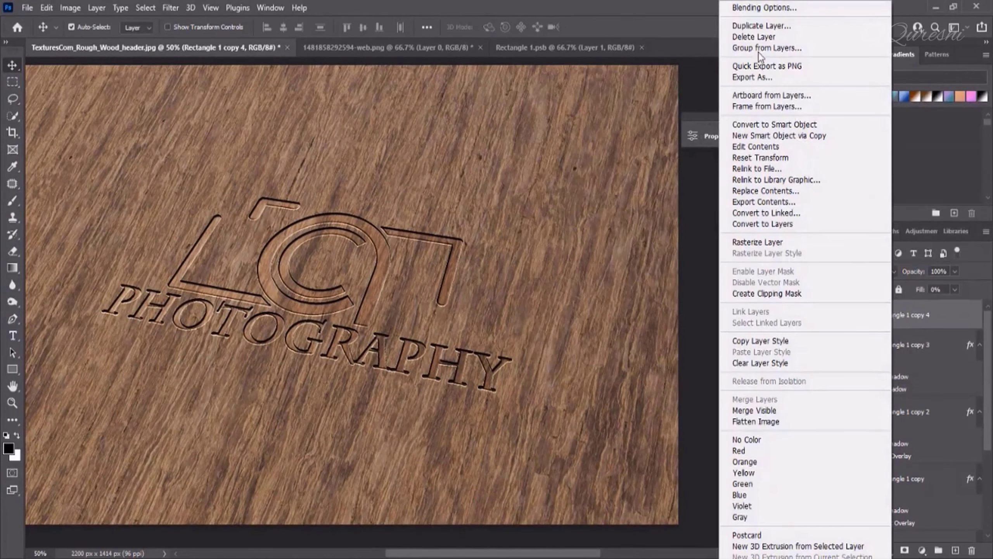
left_click(756, 8)
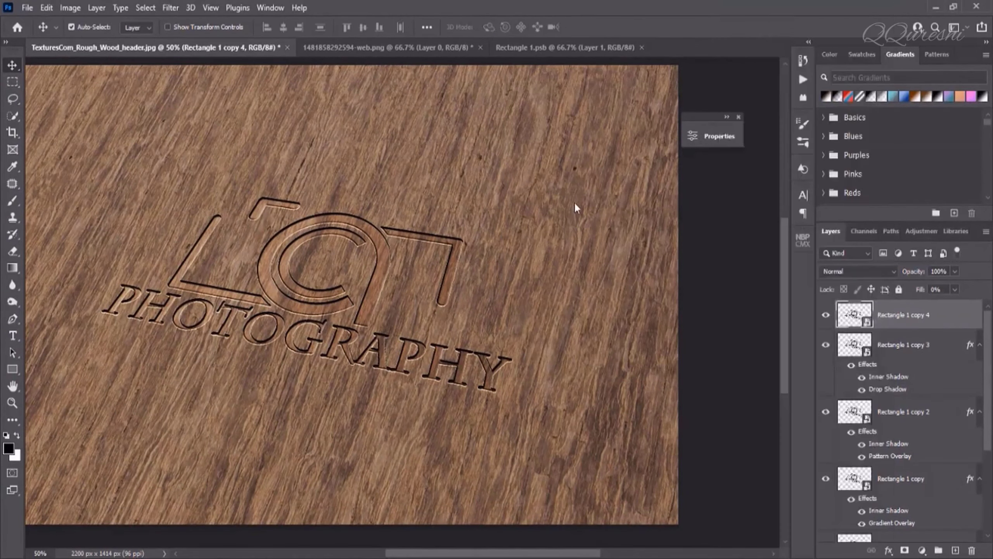
left_click(570, 190)
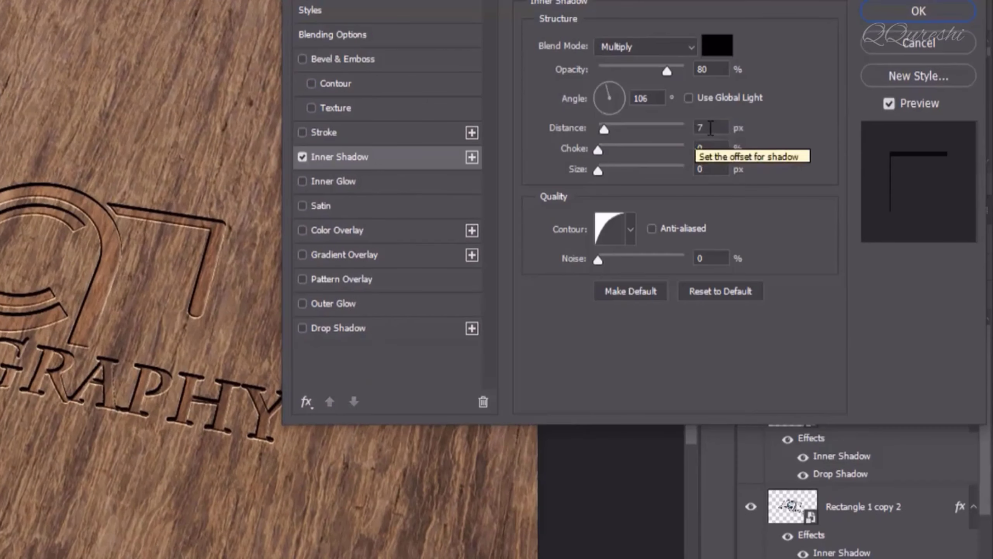
left_click(710, 127)
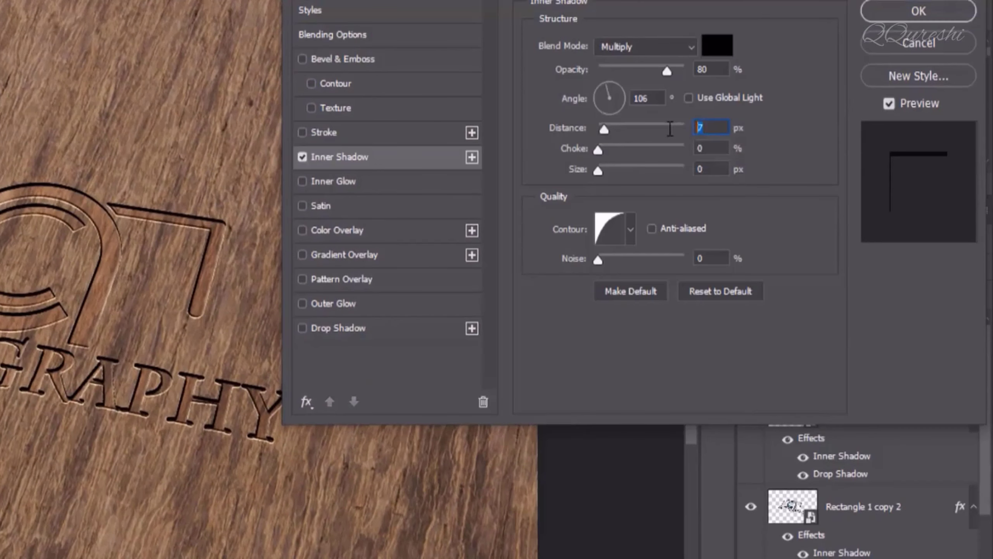
type("9")
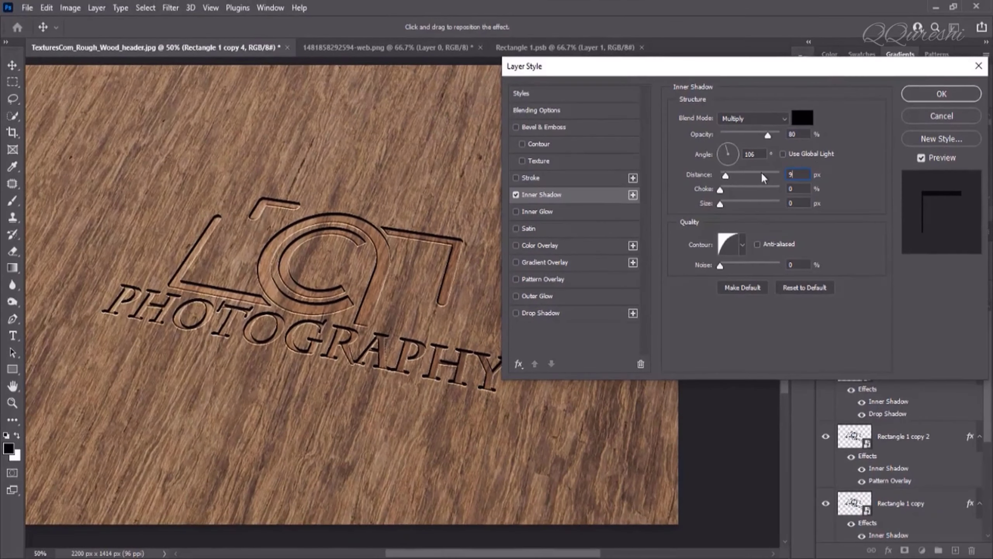
left_click(917, 93)
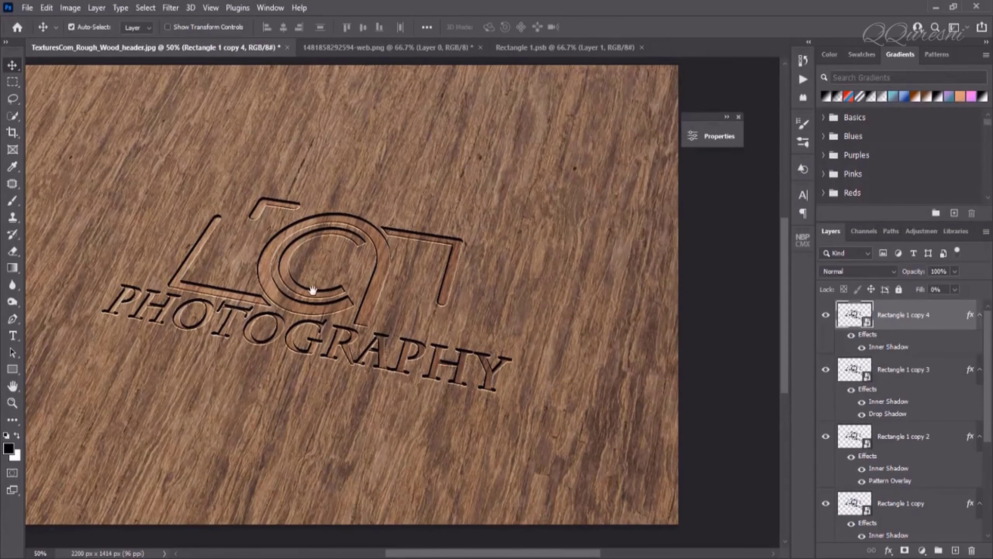
left_click_drag(313, 288, 362, 287)
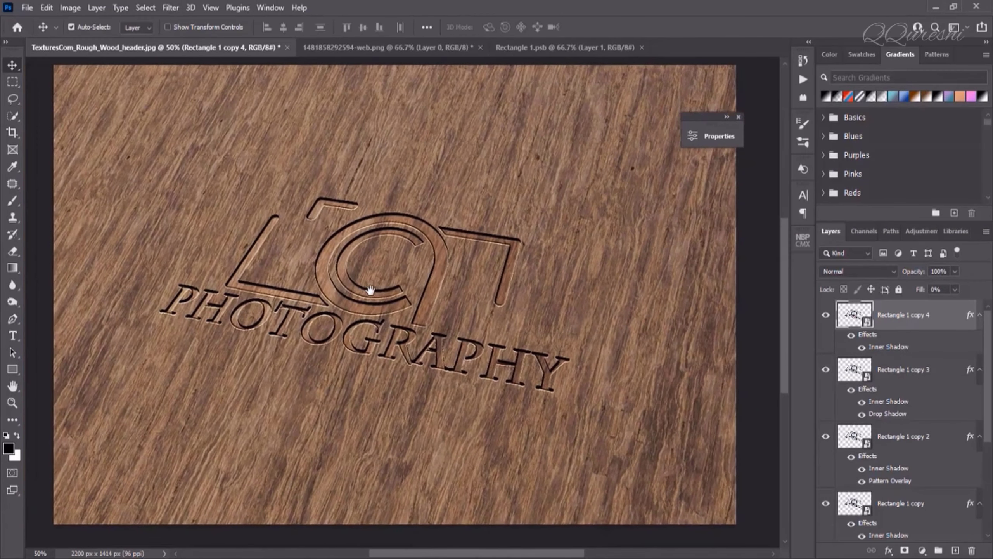
Add a Foreground to Background Gradient Fill layer above Background, angled at 150°
scroll(852, 397, "down", 4)
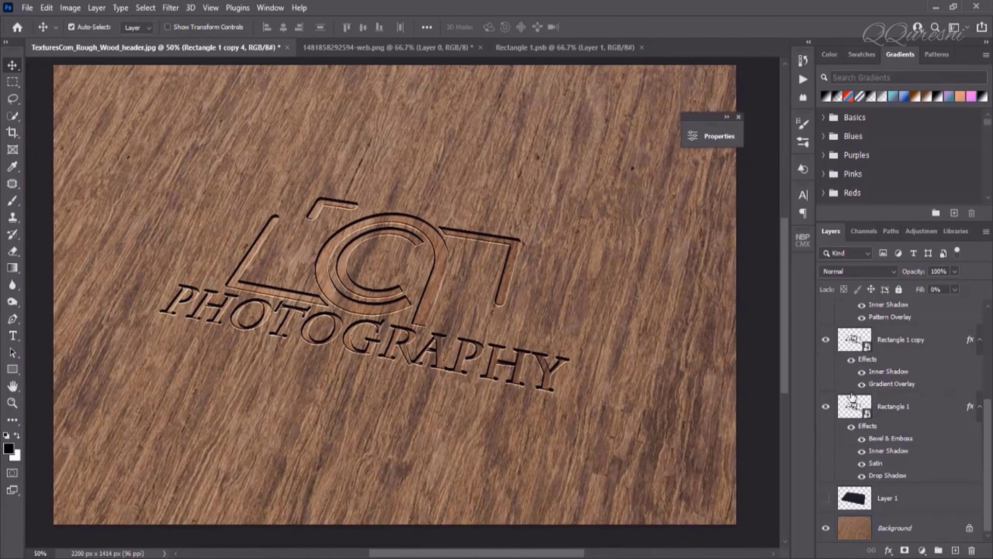
left_click(898, 527)
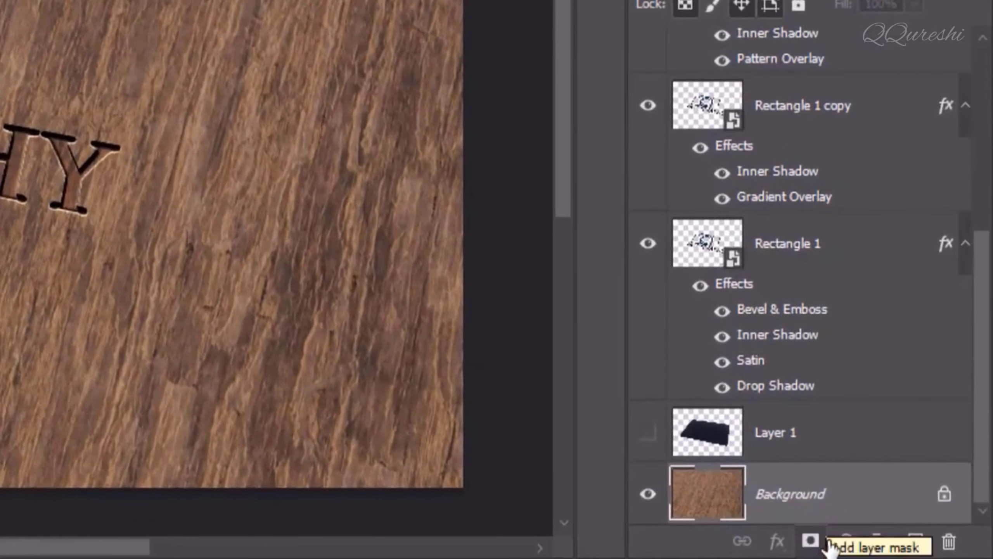
left_click(846, 541)
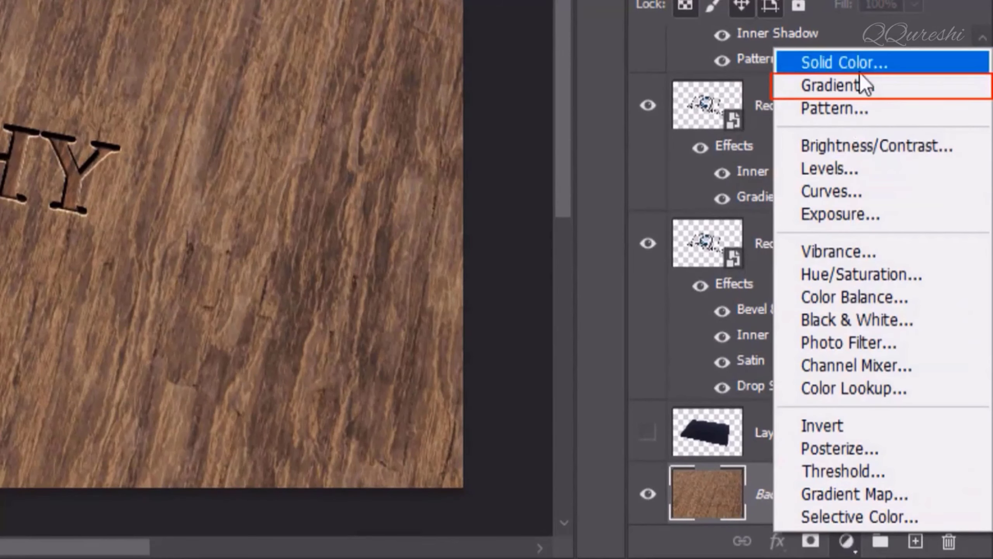
left_click(863, 86)
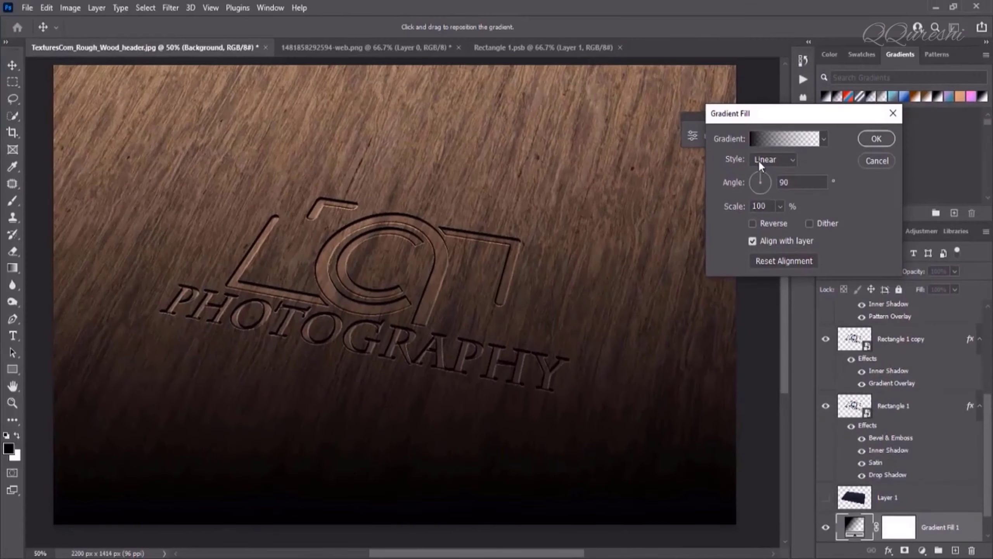
left_click(769, 135)
left_click(597, 141)
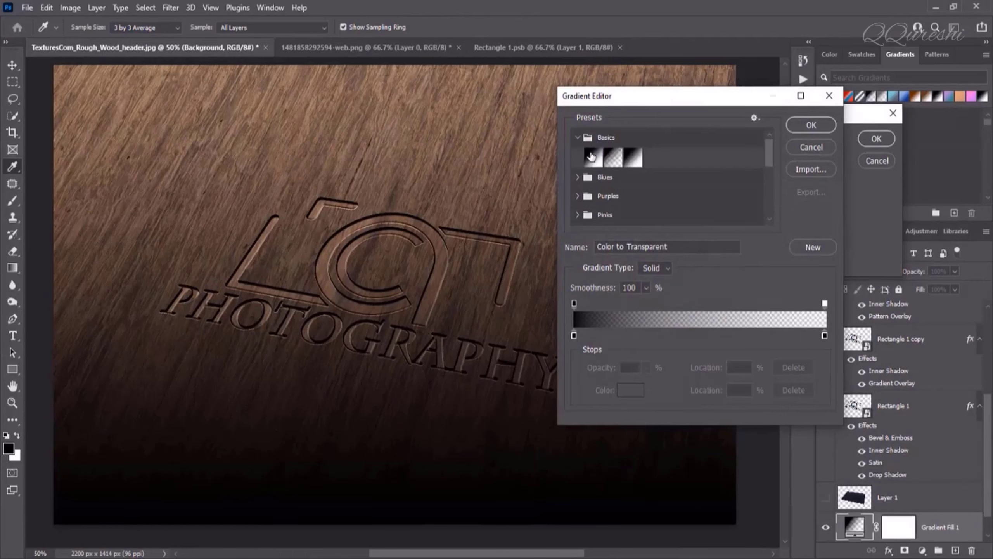
left_click(592, 157)
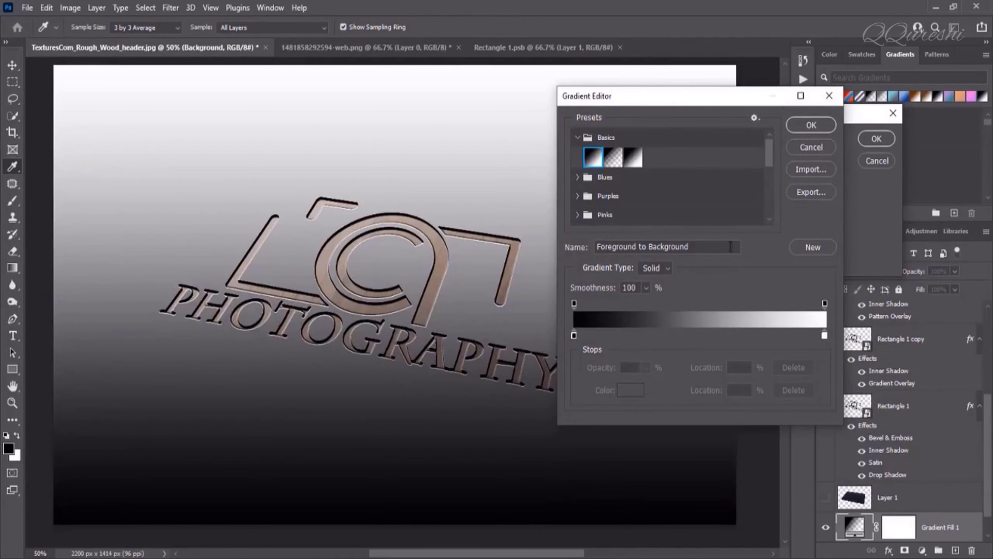
left_click(811, 125)
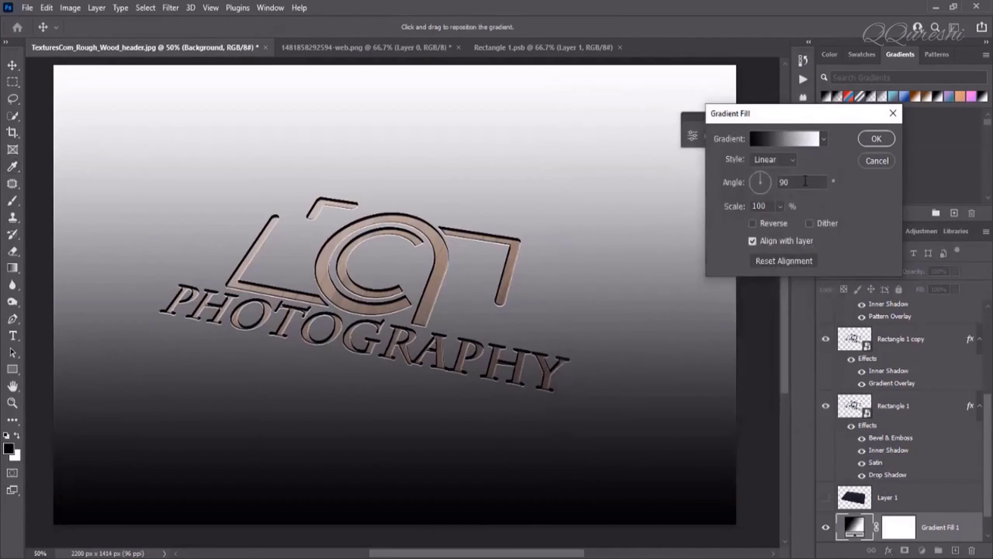
type("150")
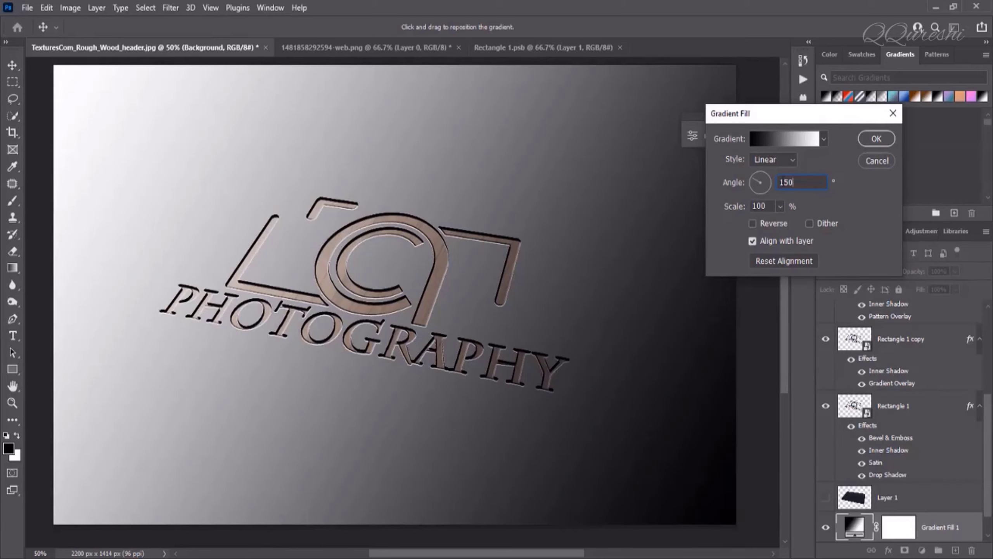
Set Gradient Fill 1 to Overlay blend mode with 40% opacity
left_click(877, 138)
left_click(848, 270)
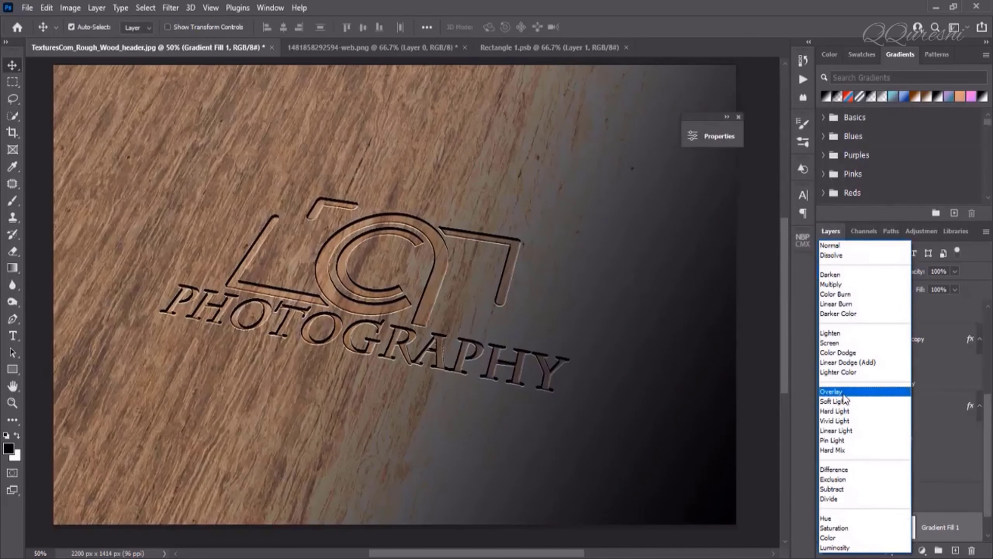
left_click(843, 395)
left_click(955, 272)
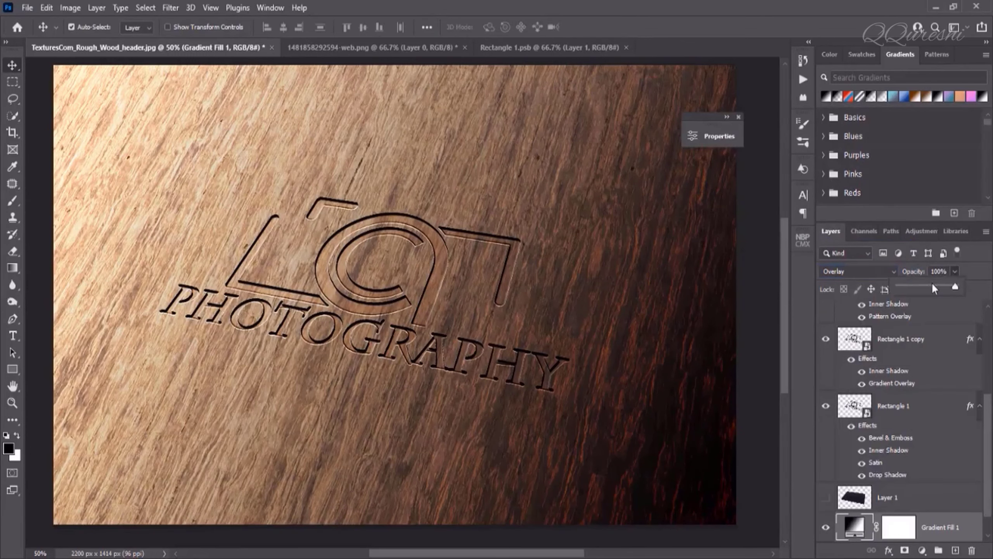
left_click(946, 270)
type("40")
key("Return")
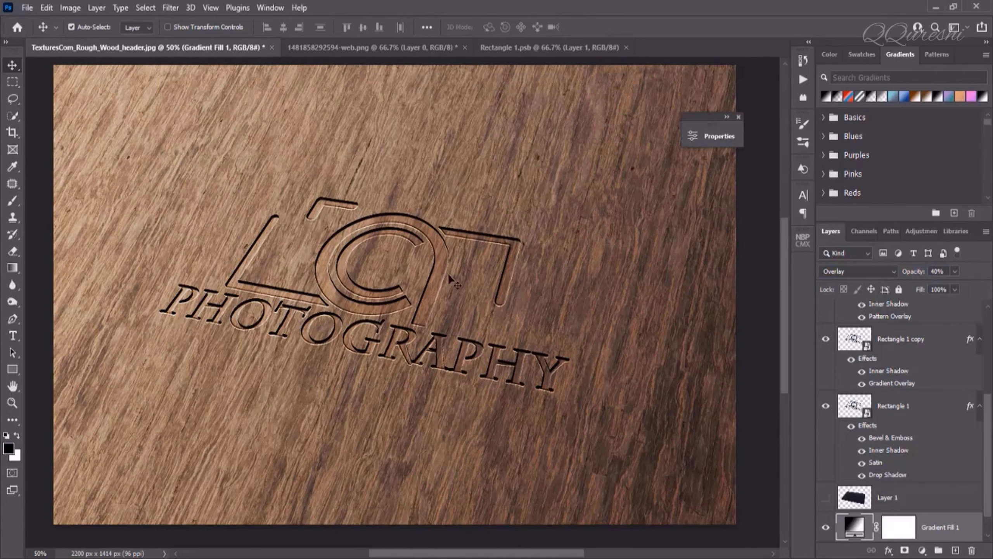
key("z")
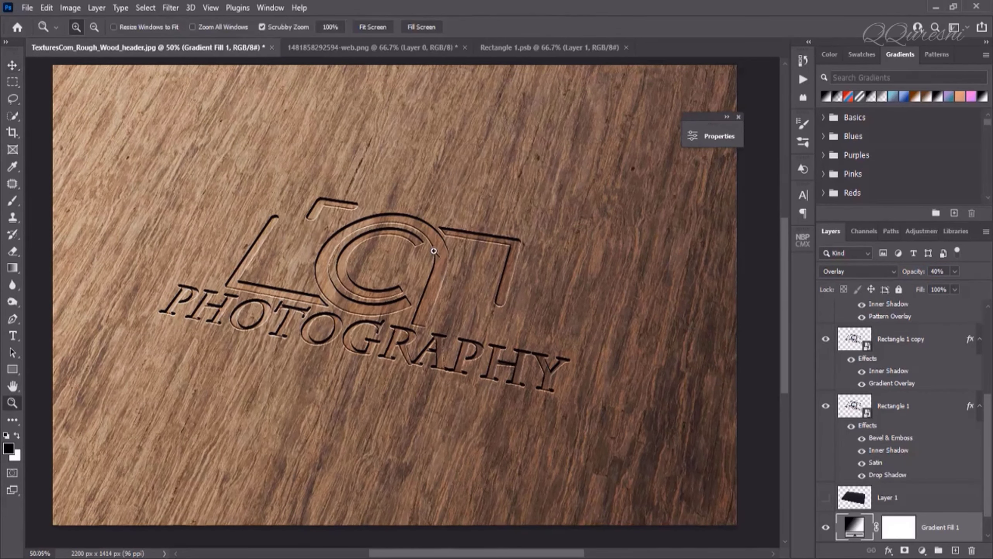
left_click_drag(430, 256, 394, 265)
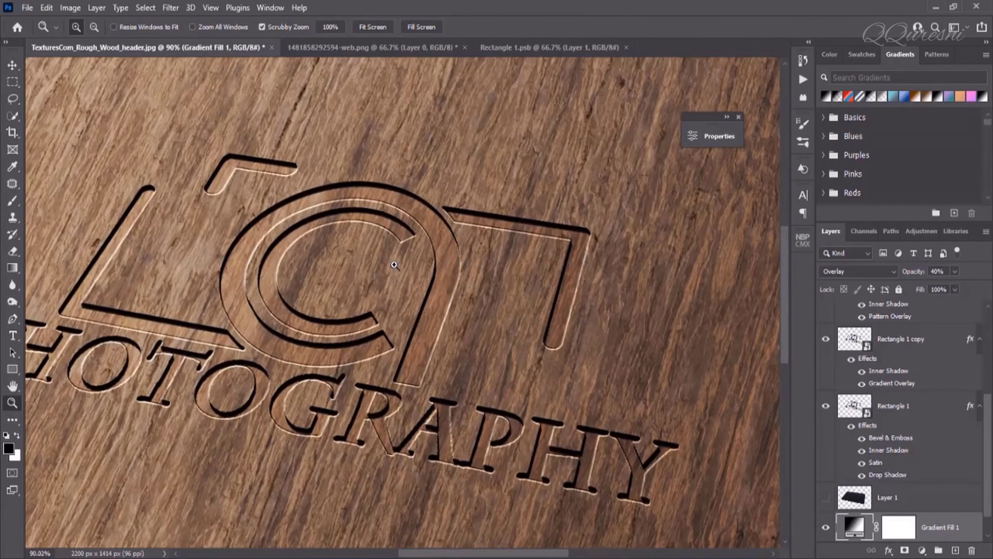
left_click(394, 264, "alt")
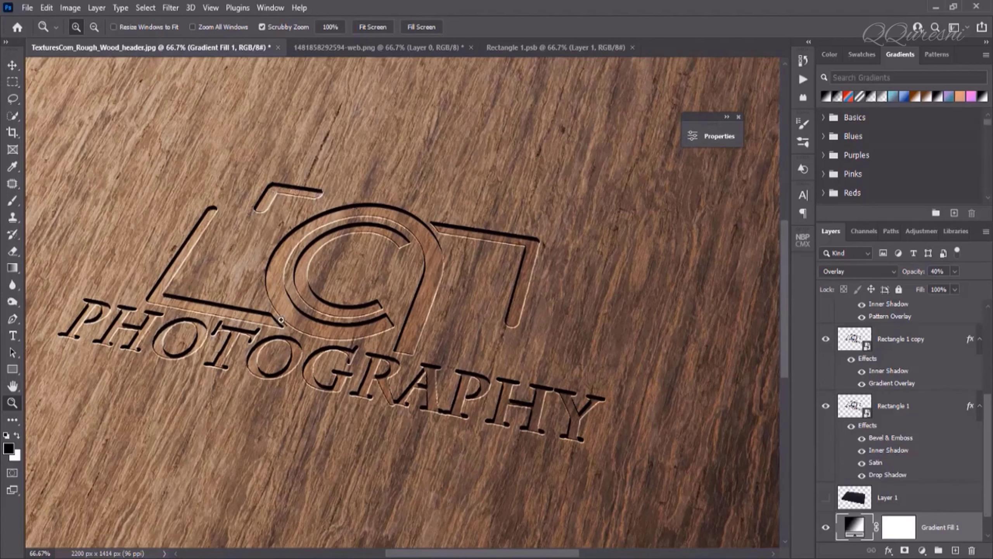
left_click(367, 385)
key("ctrl+0")
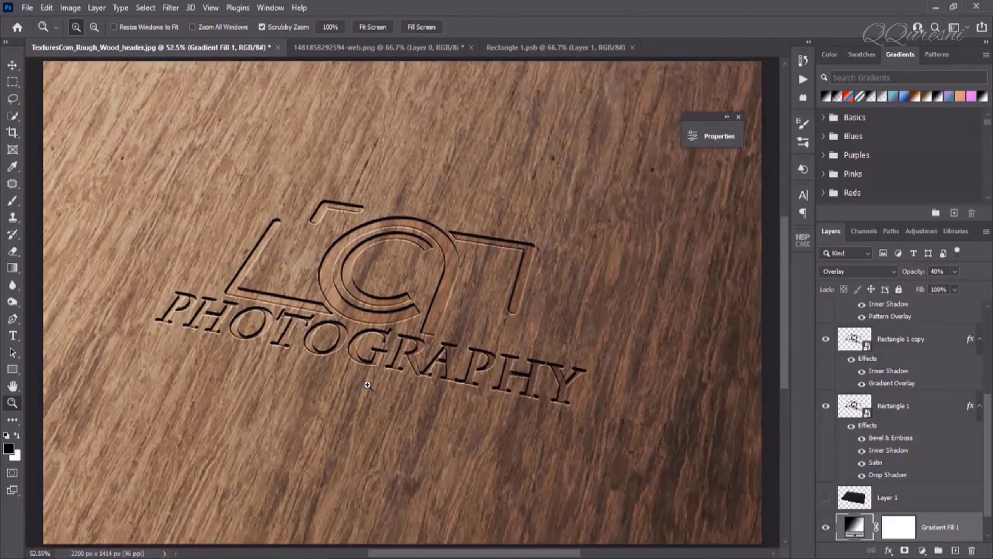